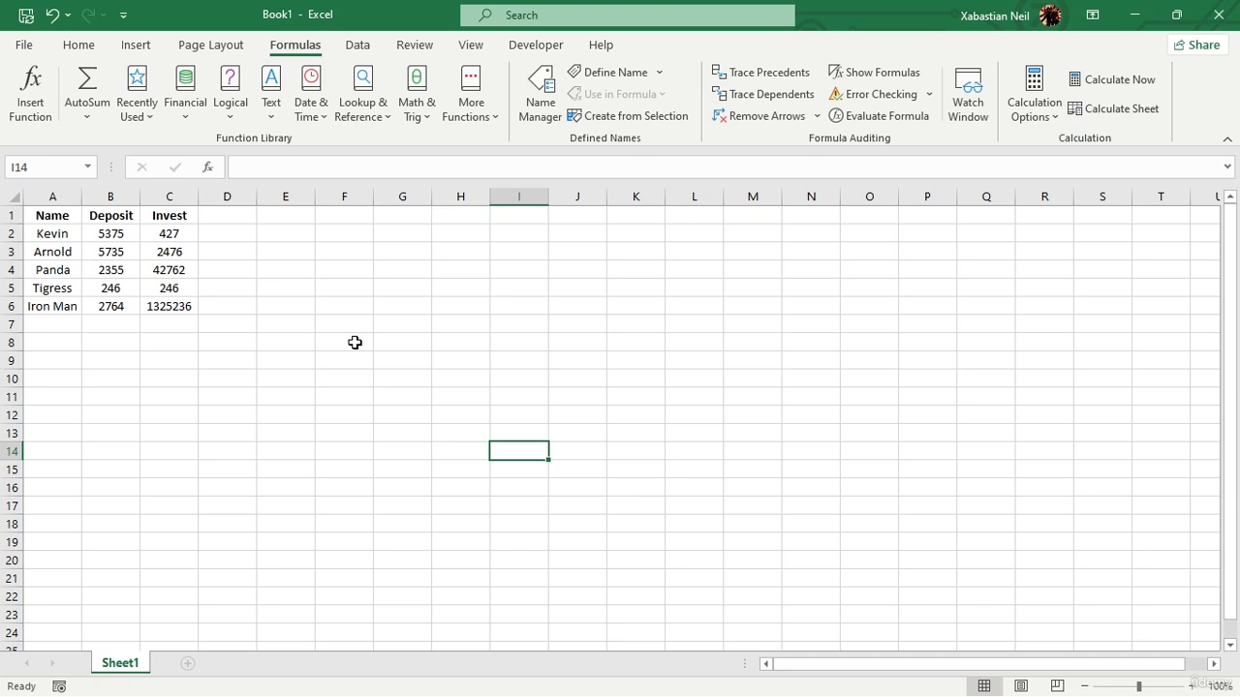
{"action": "key", "text": "BackSpace"}
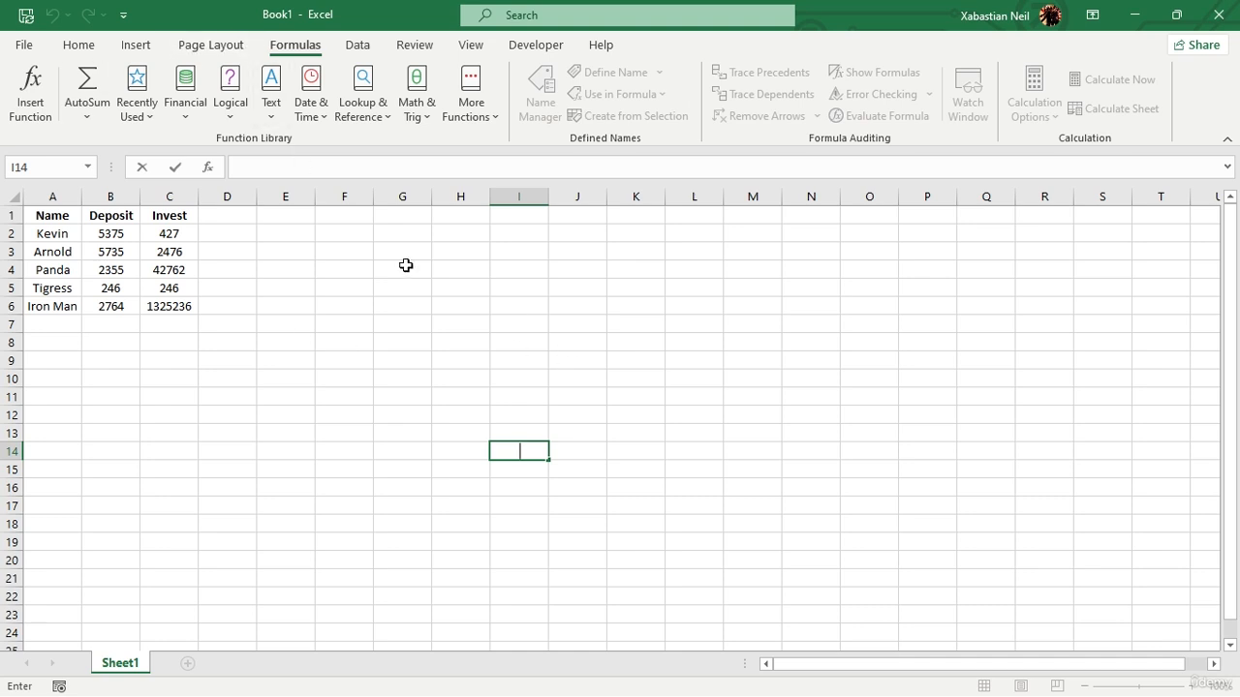
{"action": "left_click", "coordinate": [1235, 439]}
{"action": "left_click", "coordinate": [509, 274]}
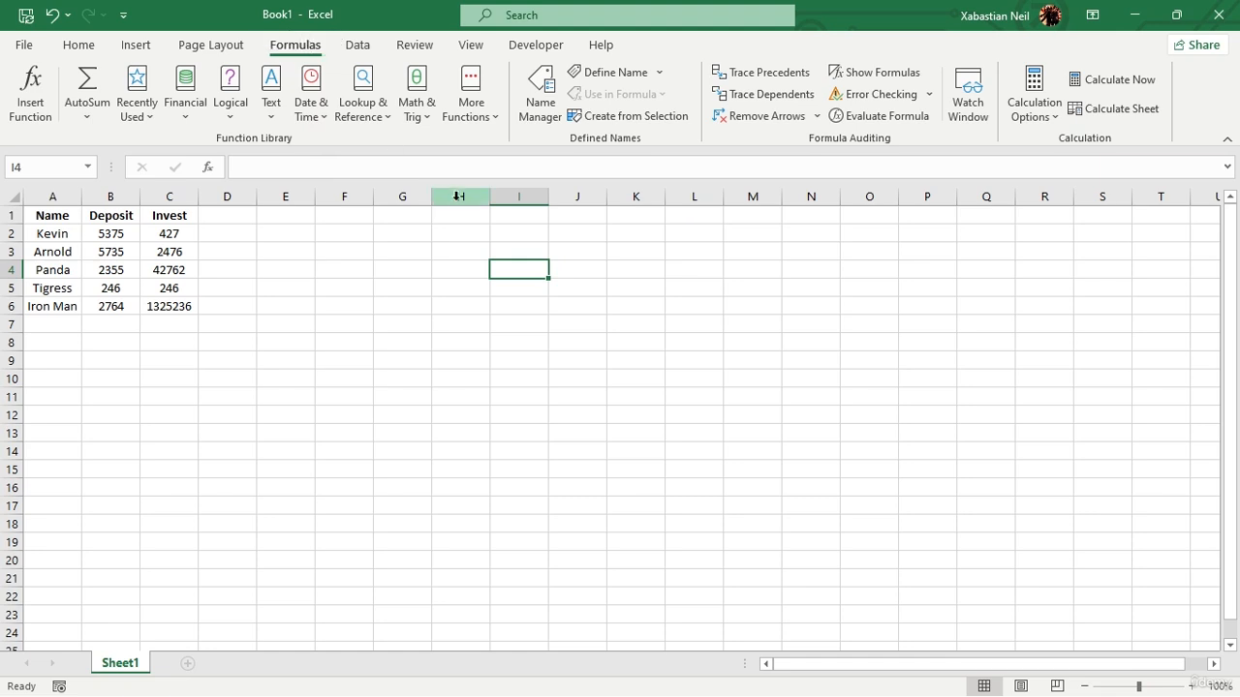
{"action": "type", "text": "="}
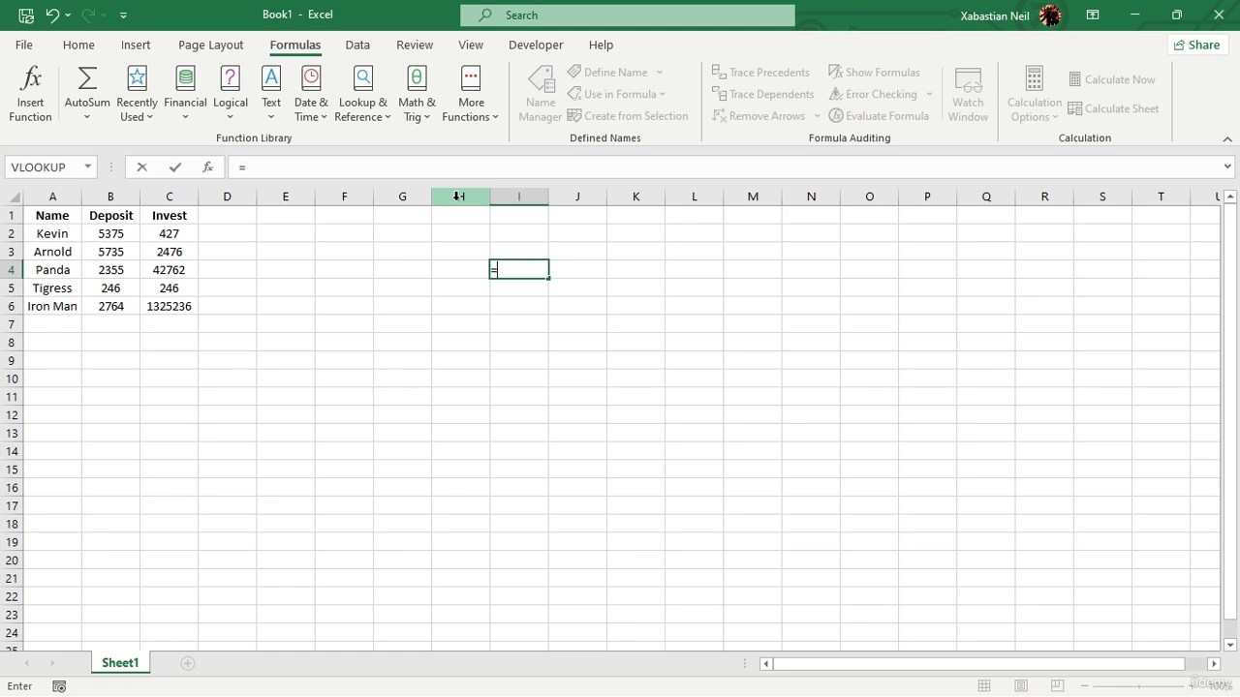
{"action": "type", "text": "vl"}
{"action": "key", "text": "Tab"}
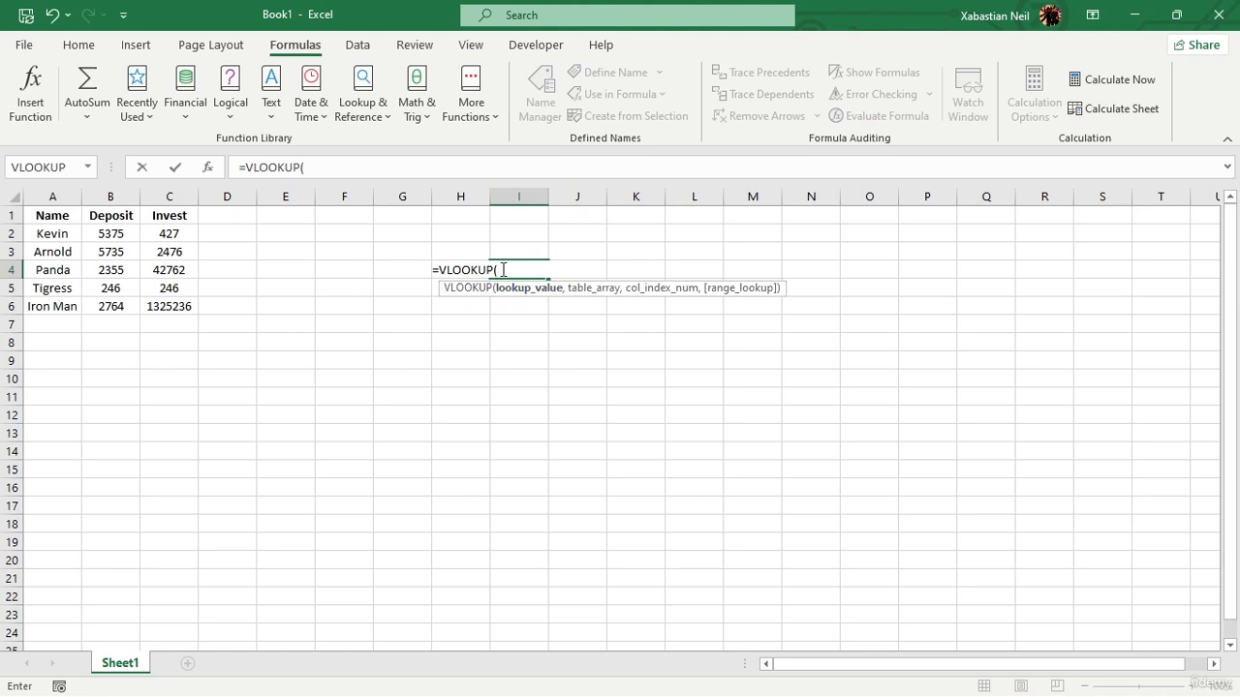
{"action": "key", "text": "BackSpace"}
{"action": "key", "text": "BackSpace"}
{"action": "key", "text": "BackSpace"}
{"action": "key", "text": "BackSpace"}
{"action": "key", "text": "BackSpace"}
{"action": "key", "text": "BackSpace"}
{"action": "key", "text": "BackSpace"}
{"action": "key", "text": "BackSpace"}
{"action": "key", "text": "BackSpace"}
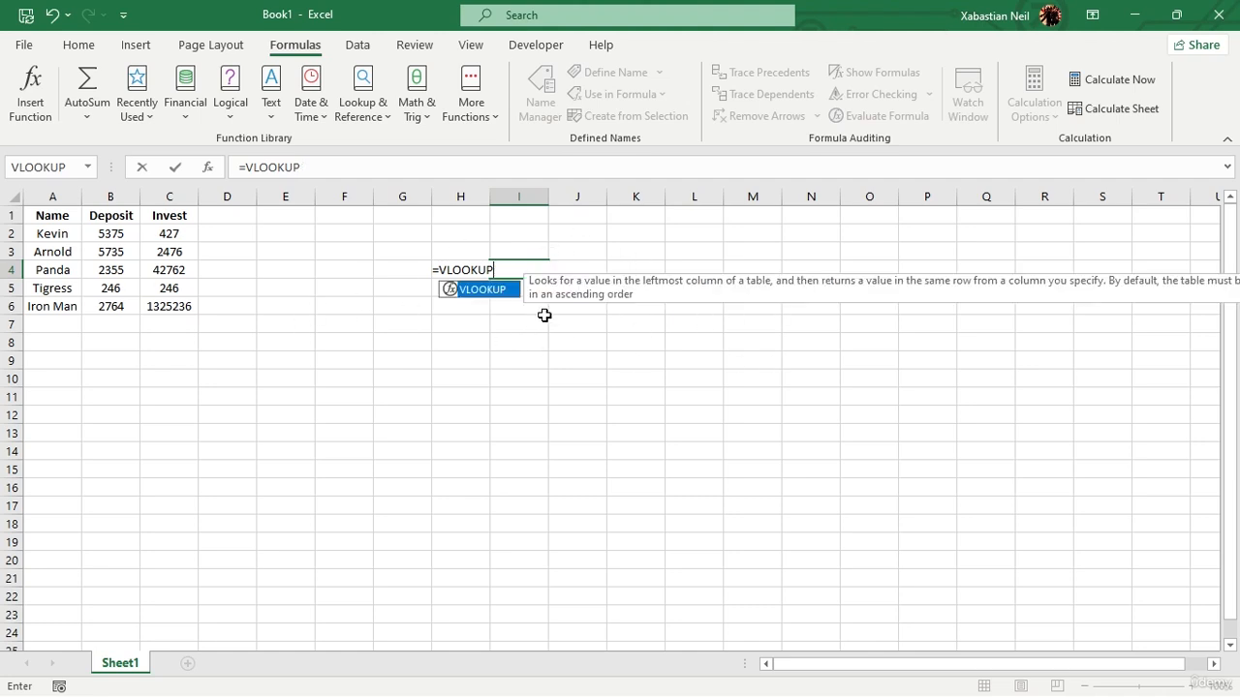
Enter Tigress in cell N4 as the value to look up
{"action": "left_click", "coordinate": [824, 263]}
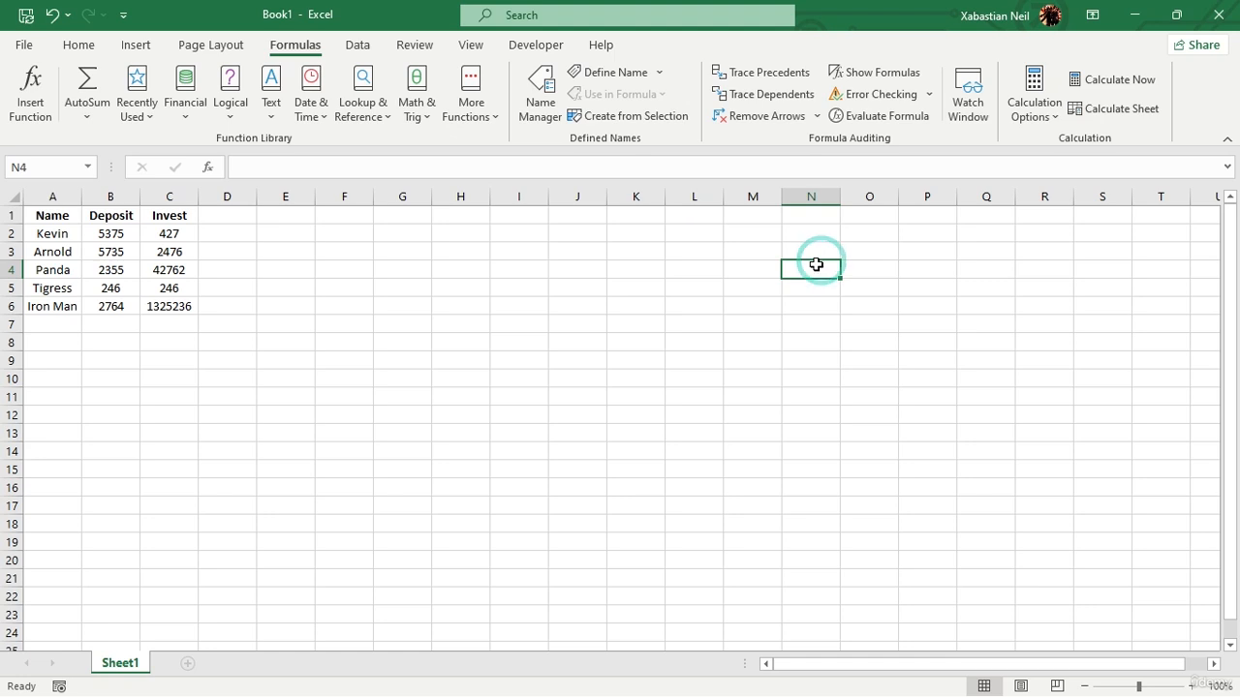
{"action": "type", "text": "T"}
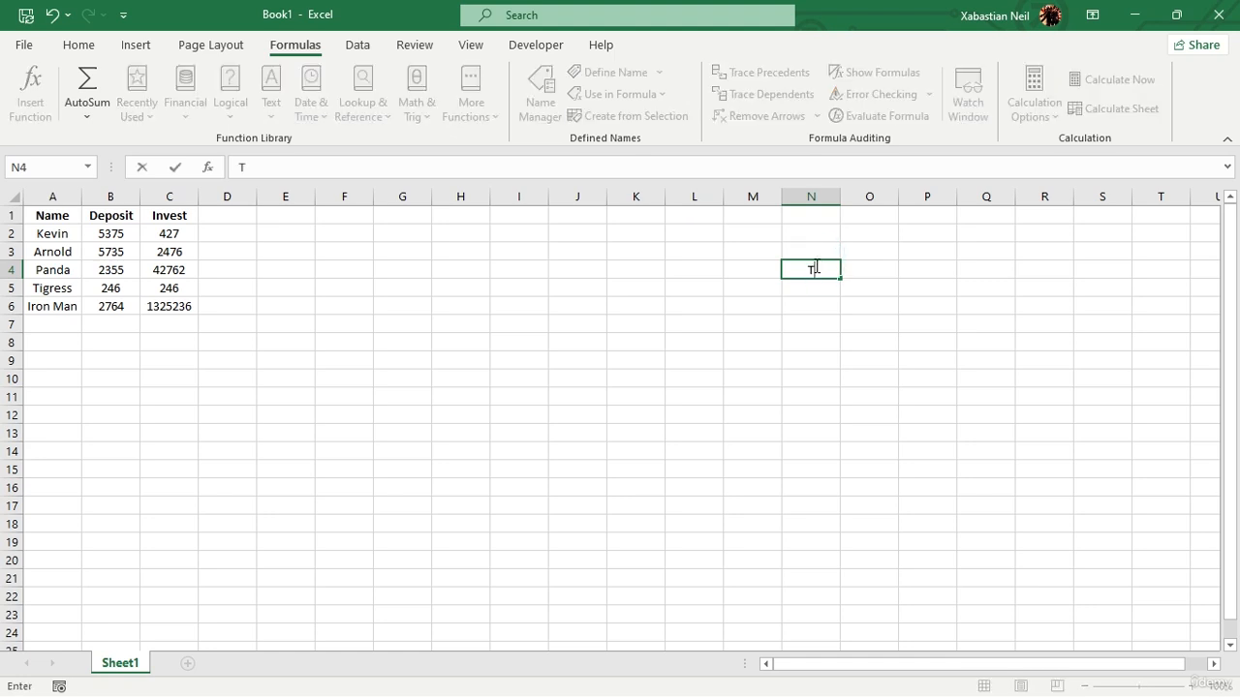
{"action": "type", "text": "igress"}
Enter a VLOOKUP formula in I4 that finds N4 in A1:C6 and returns column 3 with an exact match (FALSE)
{"action": "double_click", "coordinate": [516, 269]}
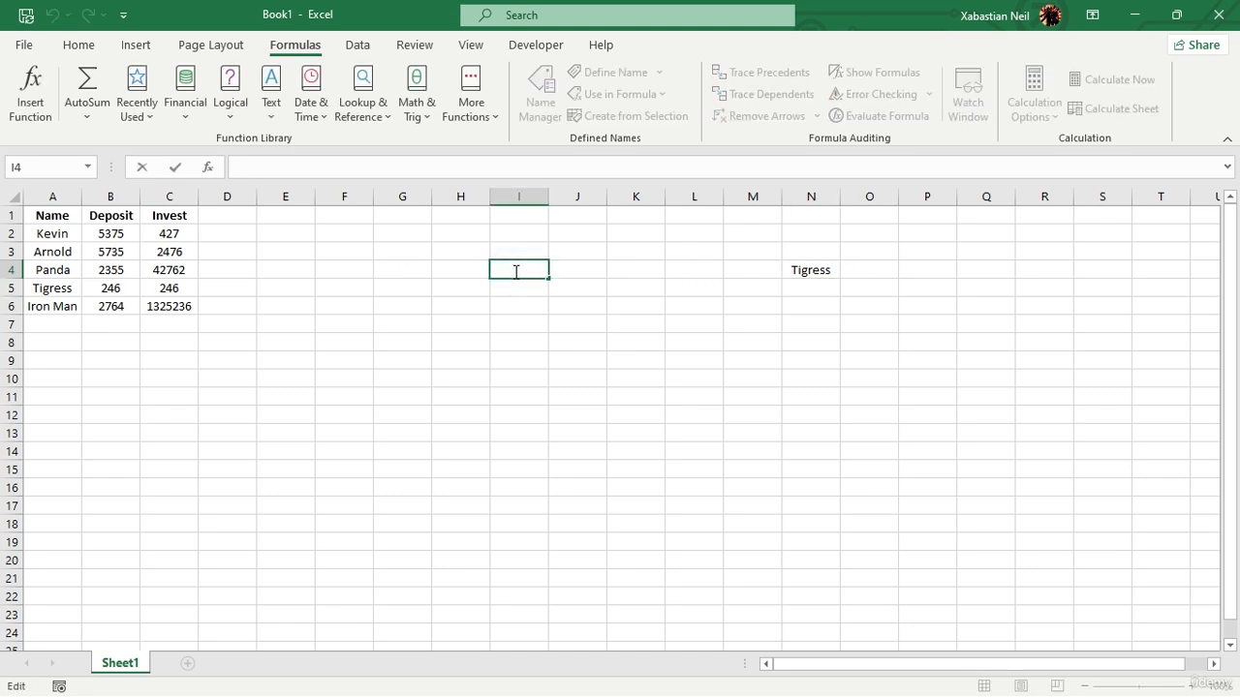
{"action": "type", "text": "=vlo"}
{"action": "key", "text": "Tab"}
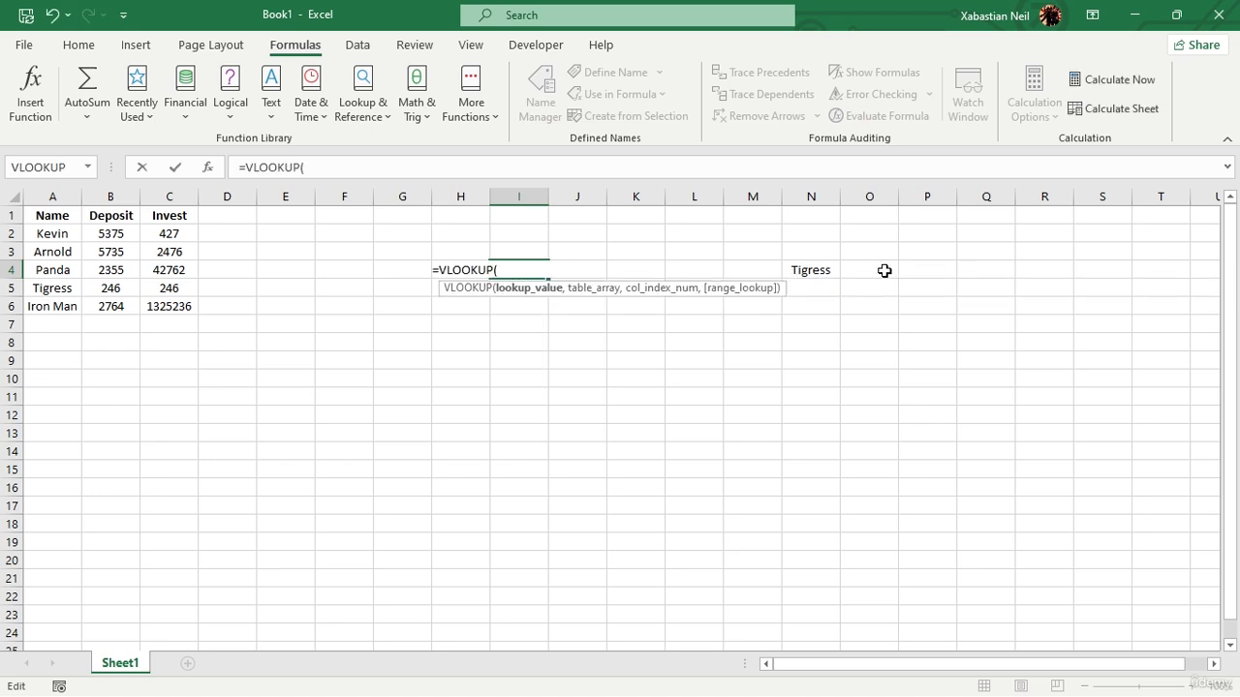
{"action": "left_click", "coordinate": [814, 276]}
{"action": "type", "text": ","}
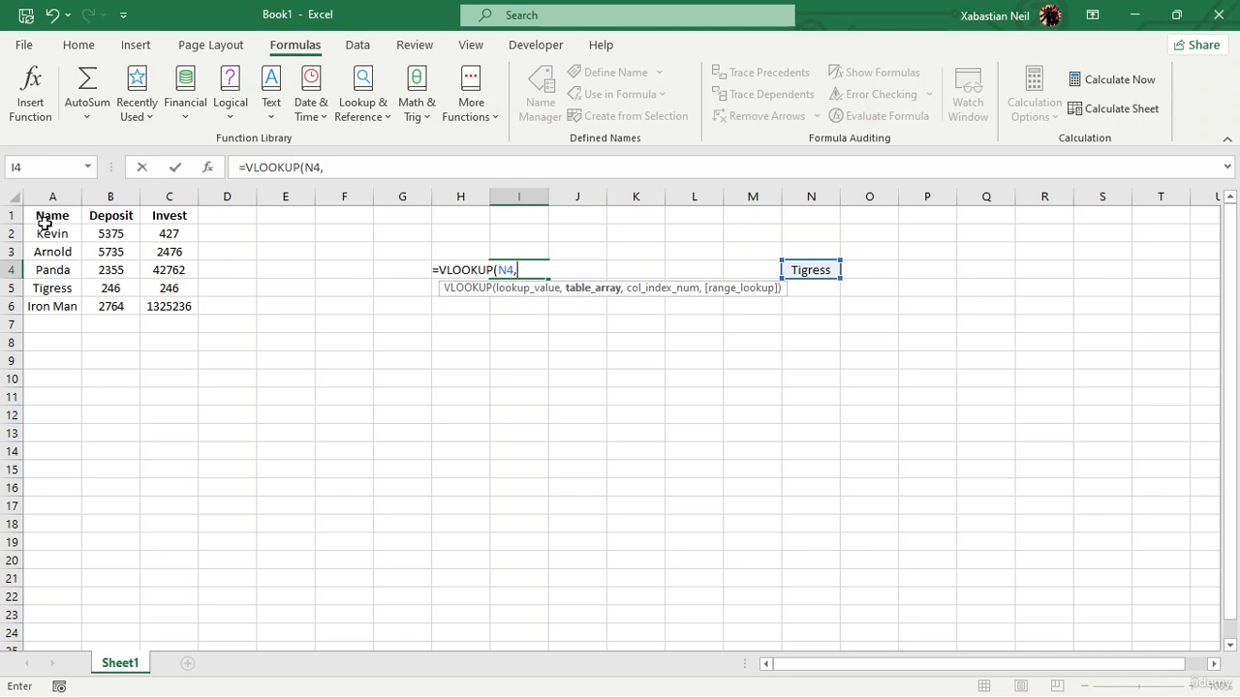
{"action": "left_click_drag", "start_coordinate": [44, 223], "coordinate": [165, 308]}
{"action": "type", "text": ","}
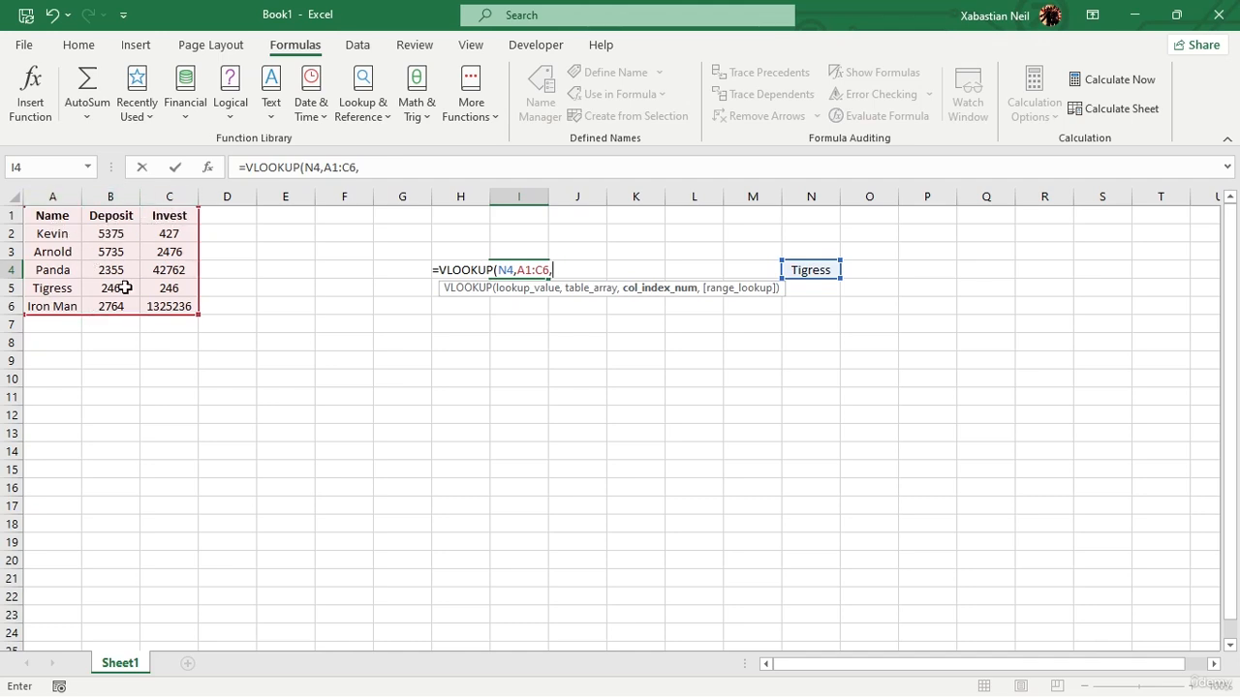
{"action": "type", "text": "3,"}
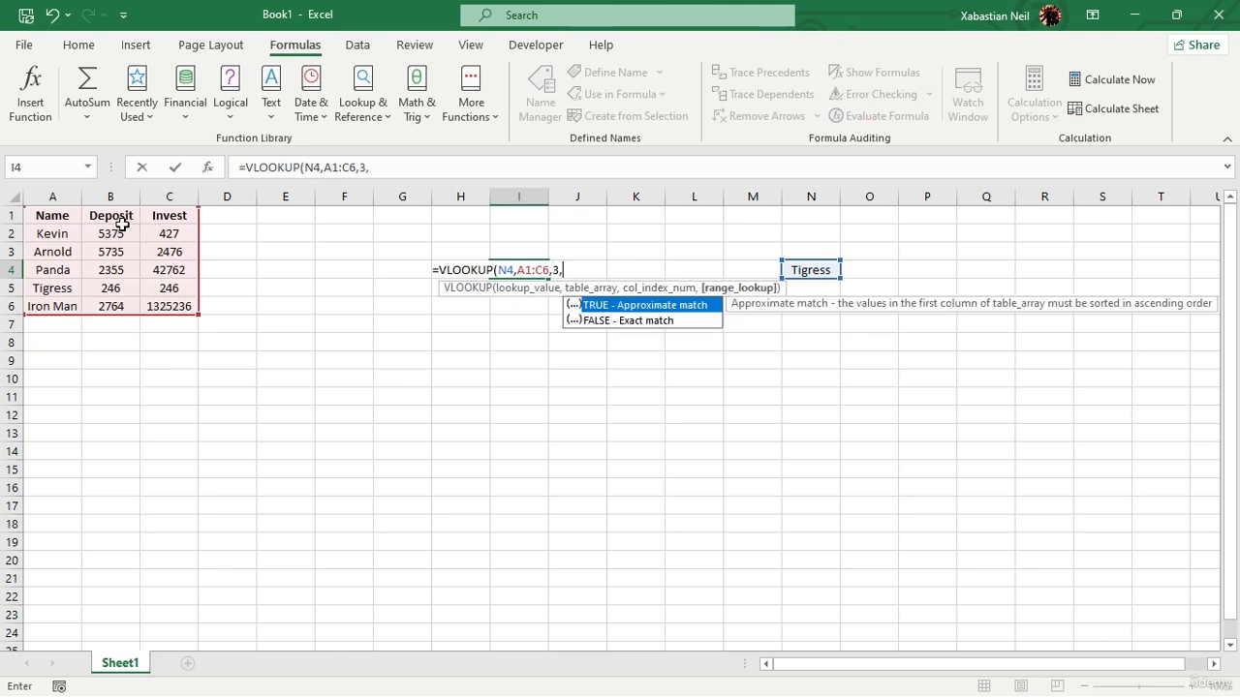
{"action": "double_click", "coordinate": [655, 320]}
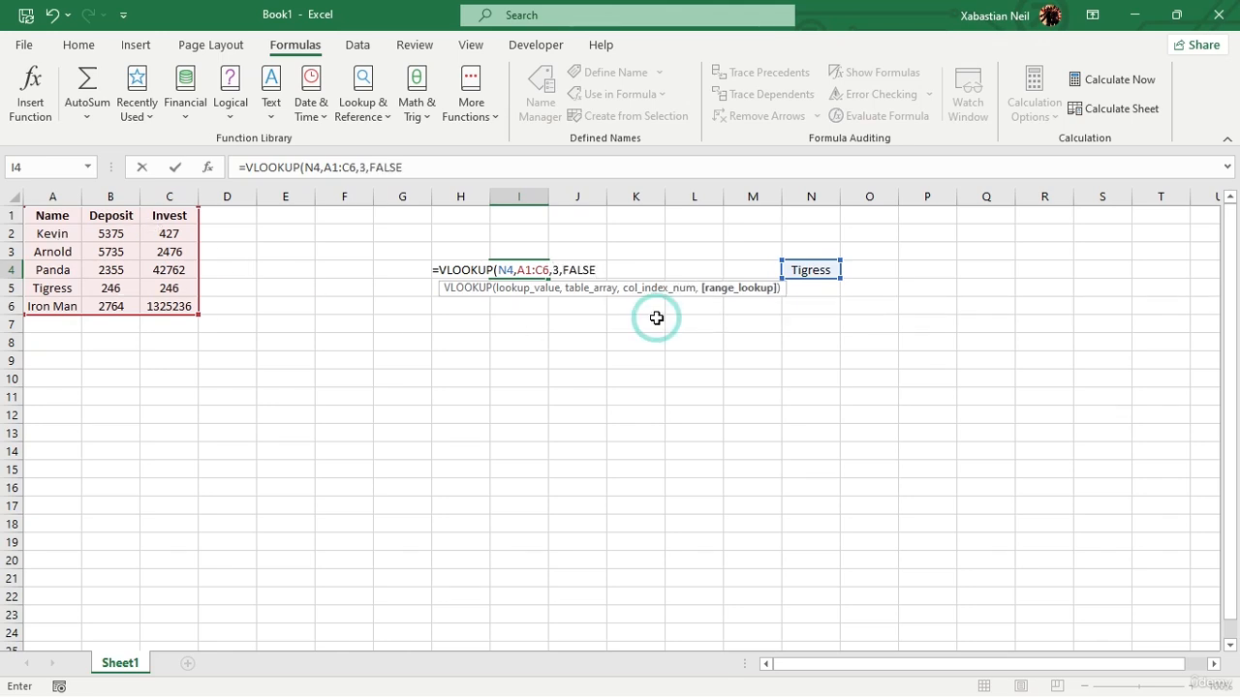
{"action": "key", "text": "Return"}
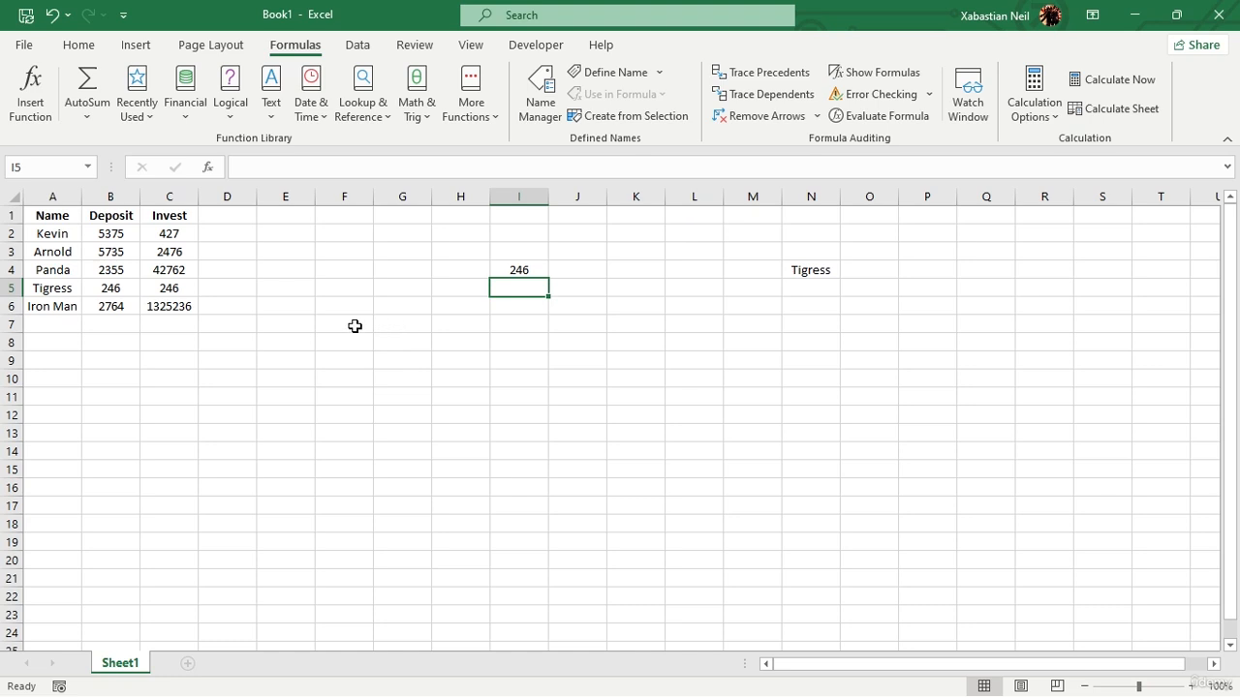
Enter a MATCH formula in G7 that finds the position of 2476 within C1:C6, using exact match (0)
{"action": "double_click", "coordinate": [408, 327]}
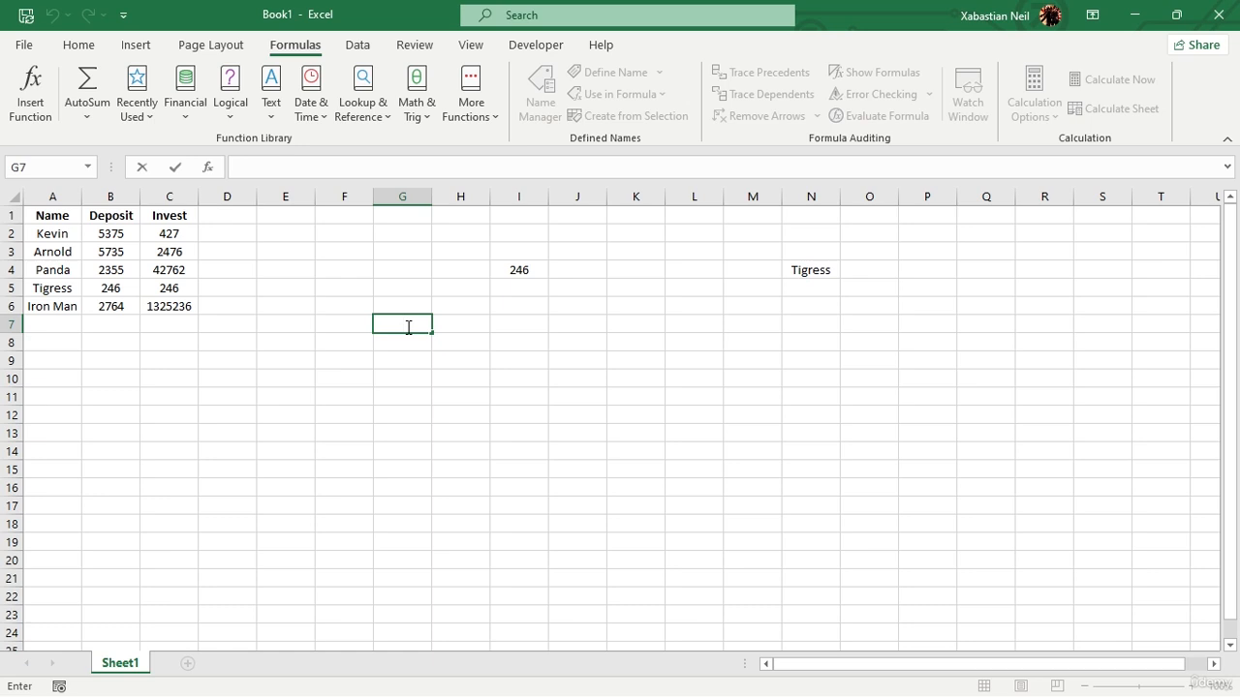
{"action": "type", "text": "=ma"}
{"action": "key", "text": "Tab"}
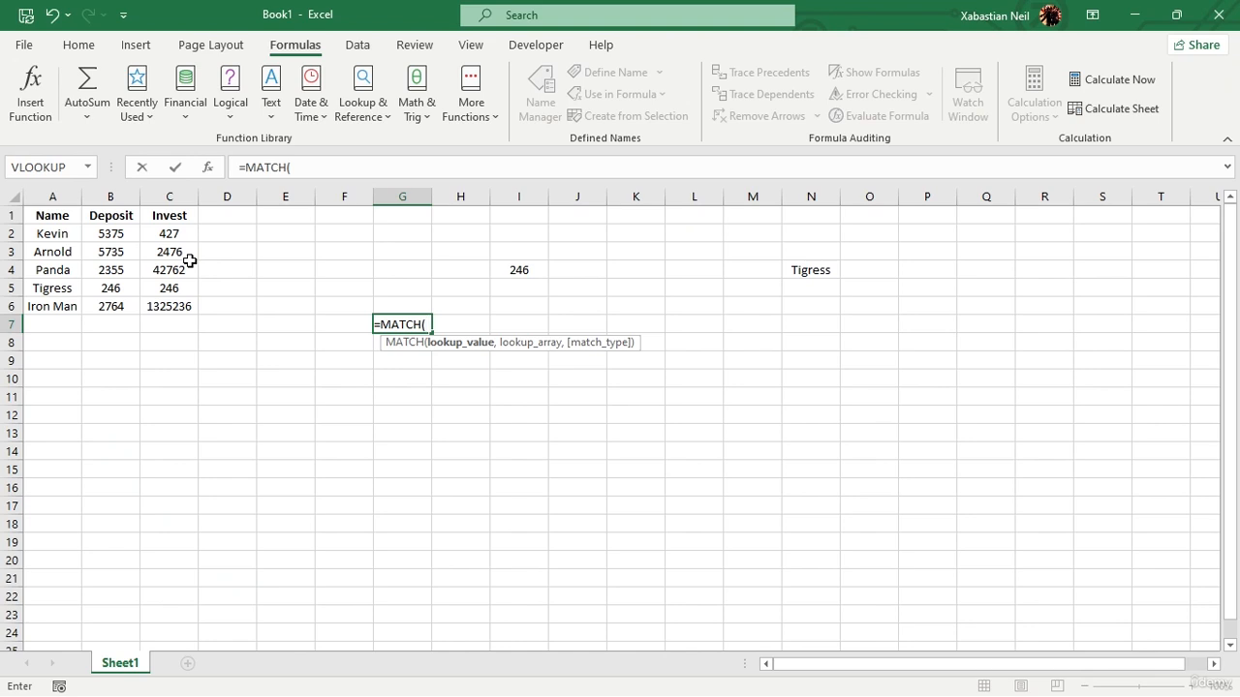
{"action": "type", "text": "24"}
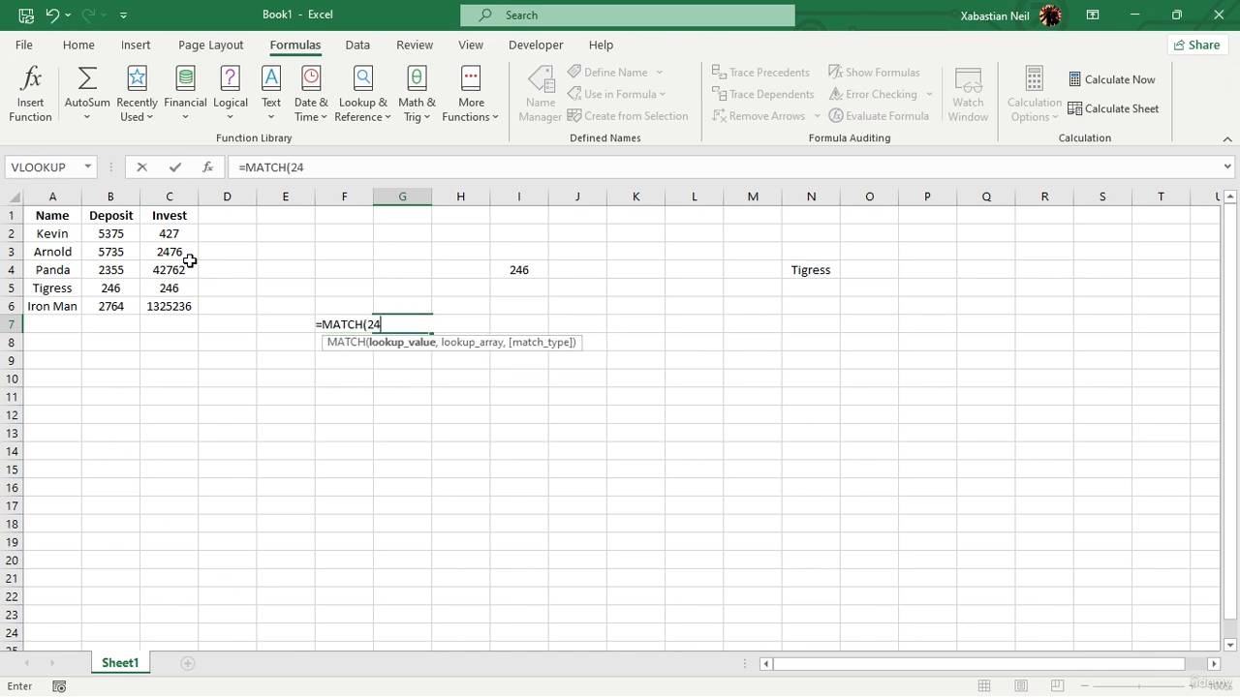
{"action": "type", "text": "76,"}
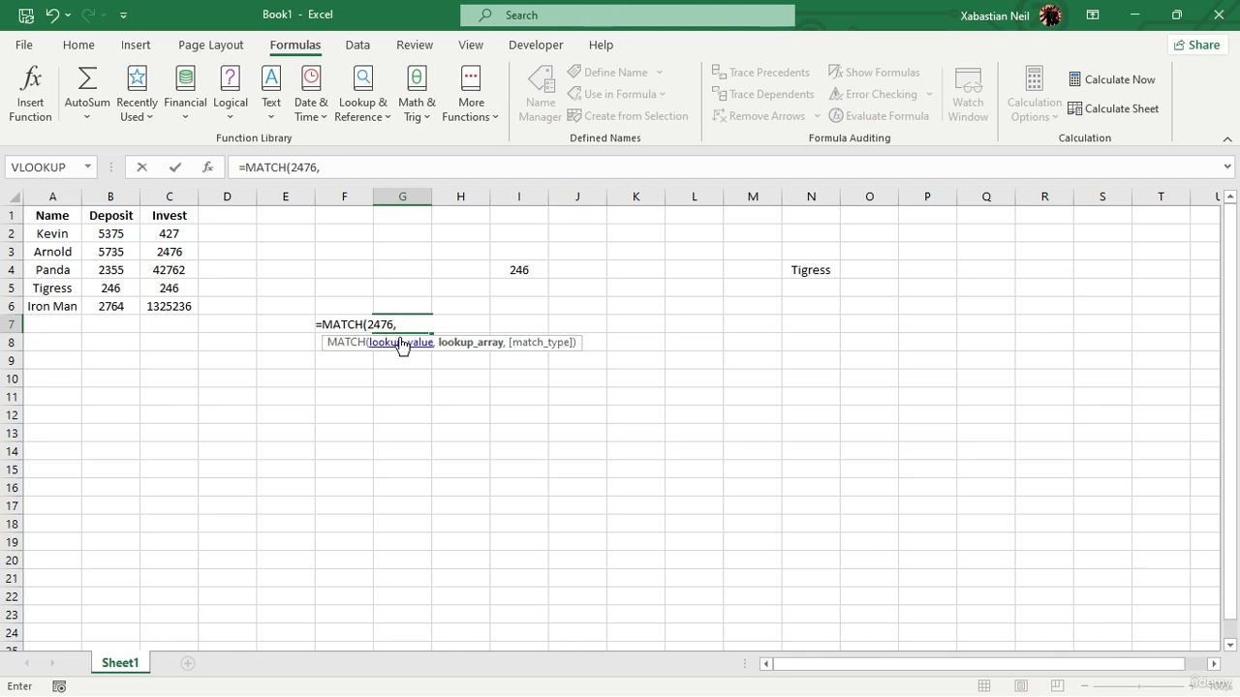
{"action": "left_click_drag", "start_coordinate": [169, 215], "coordinate": [188, 307]}
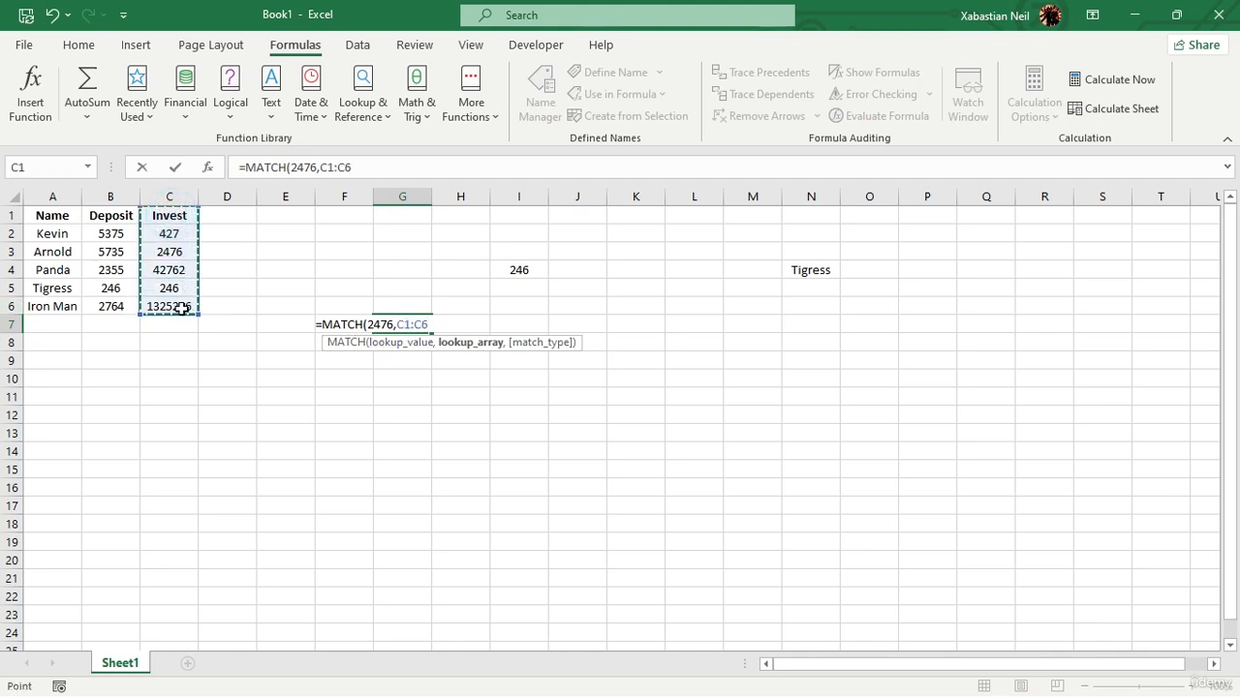
{"action": "type", "text": ","}
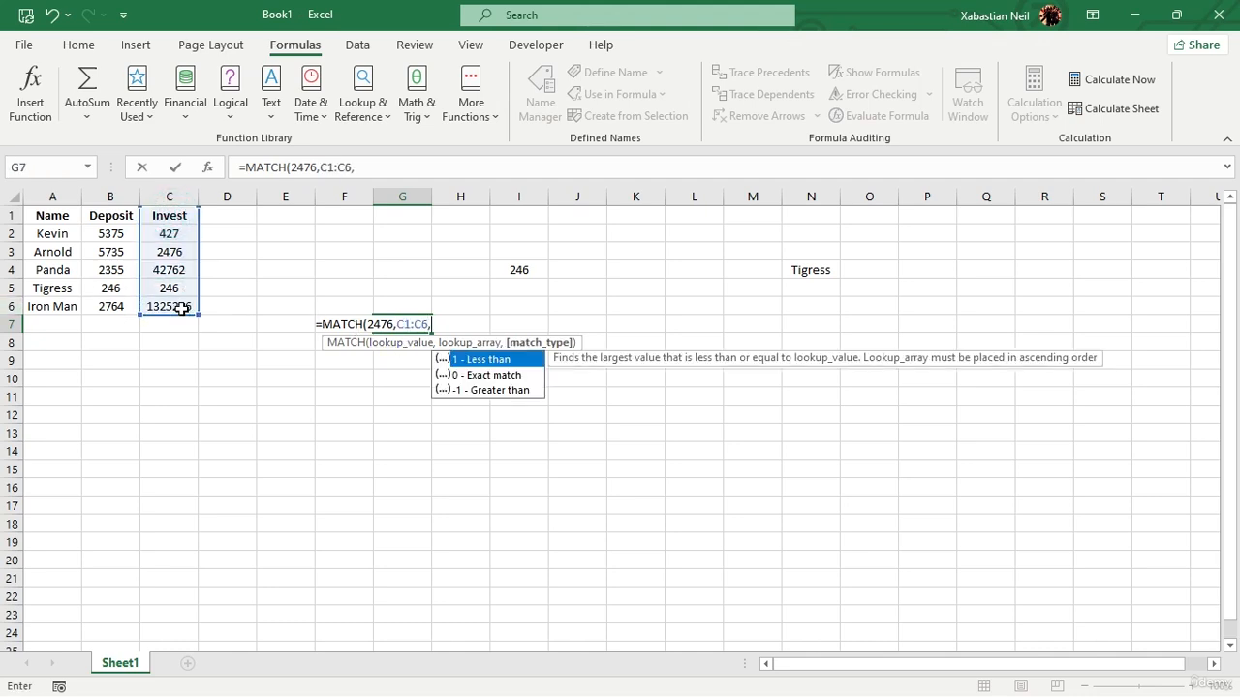
{"action": "double_click", "coordinate": [517, 374]}
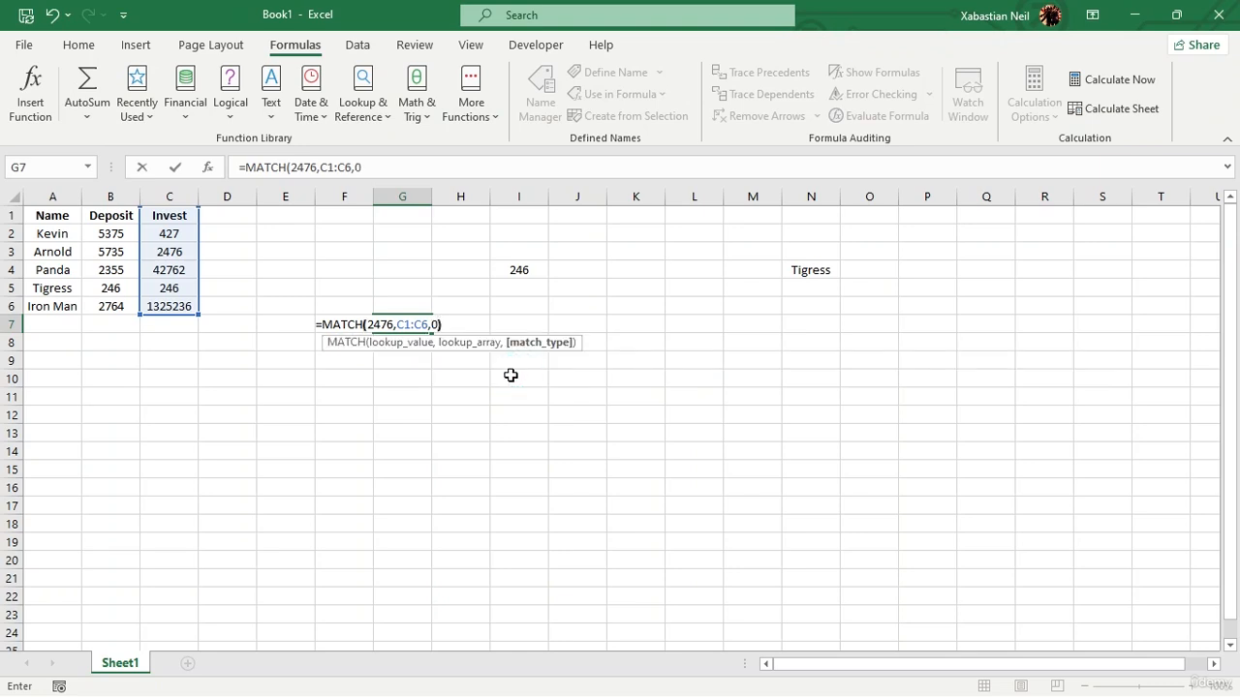
{"action": "type", "text": ")"}
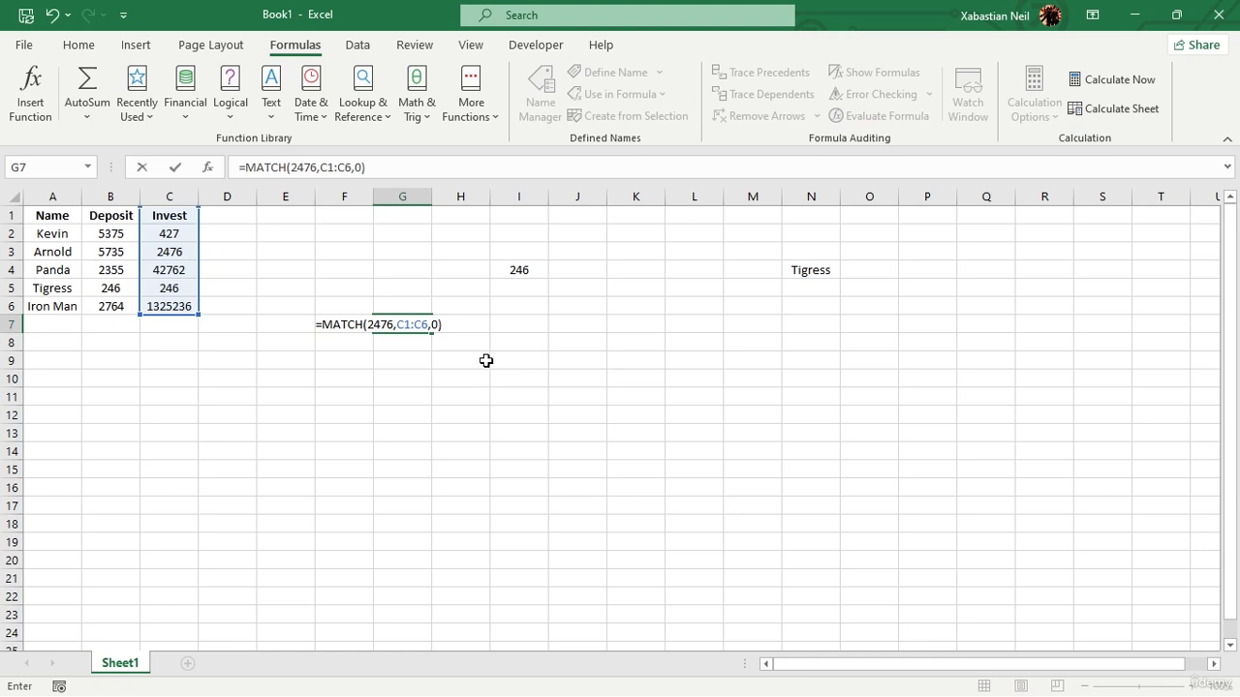
{"action": "left_click", "coordinate": [452, 326]}
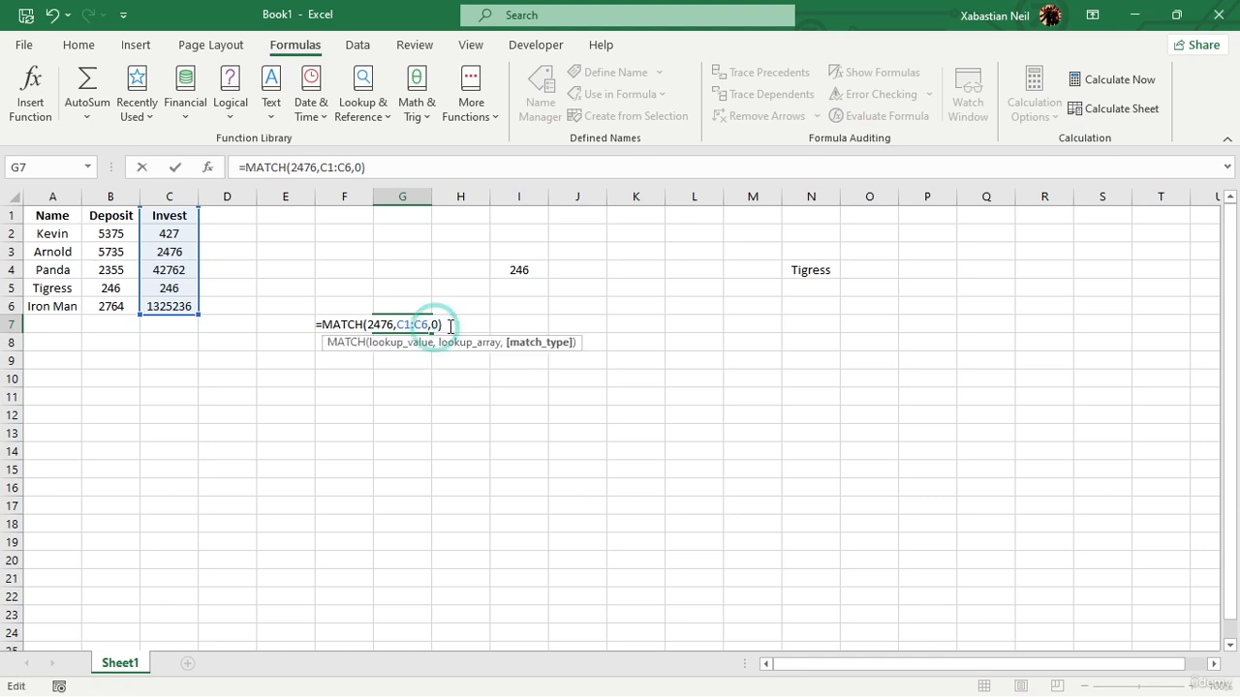
{"action": "key", "text": "BackSpace"}
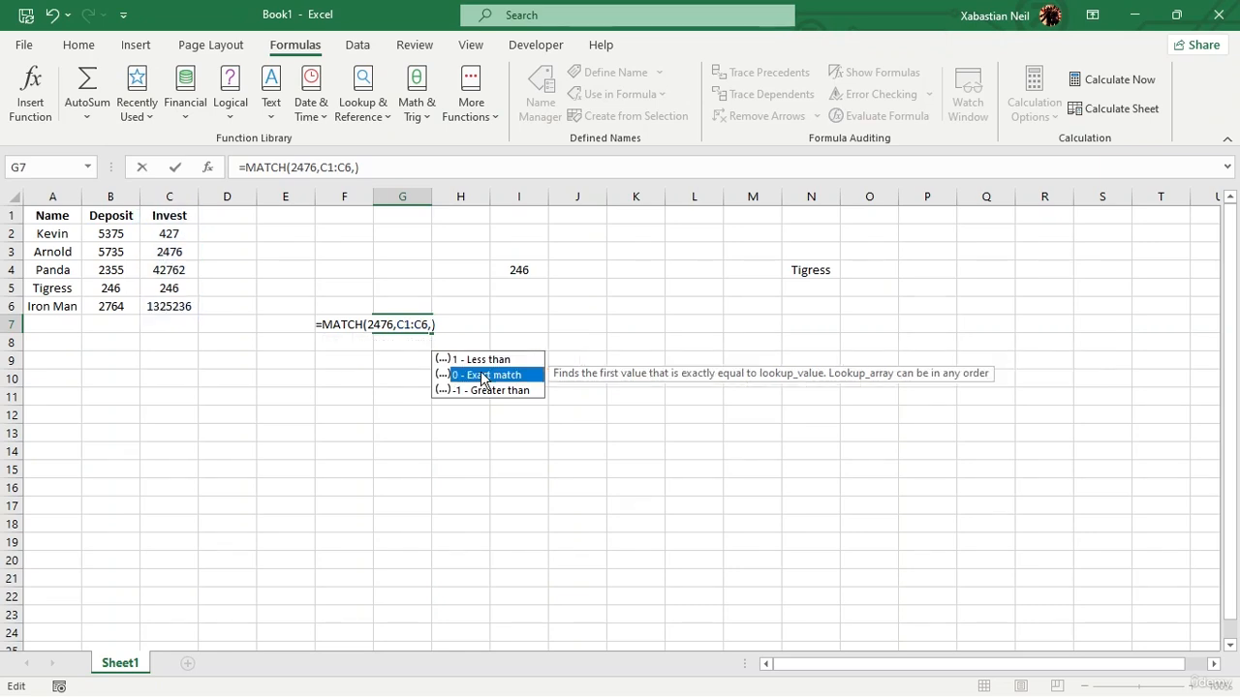
{"action": "double_click", "coordinate": [484, 376]}
{"action": "key", "text": "Return"}
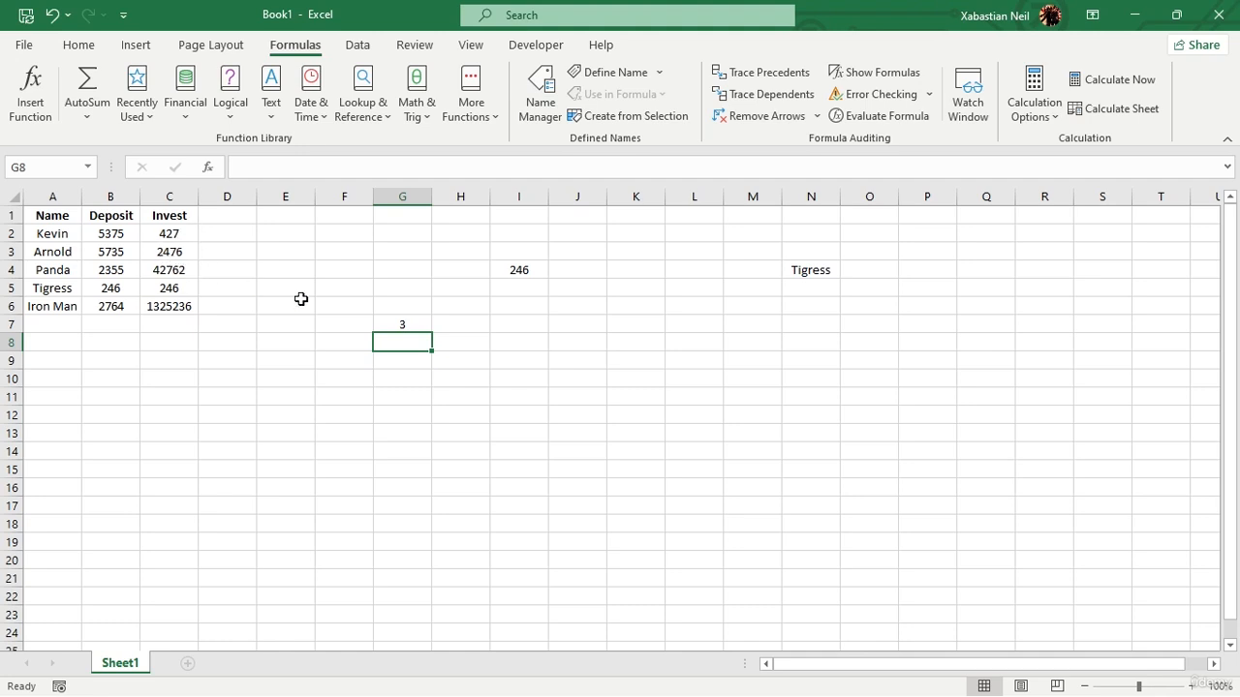
{"action": "double_click", "coordinate": [412, 325]}
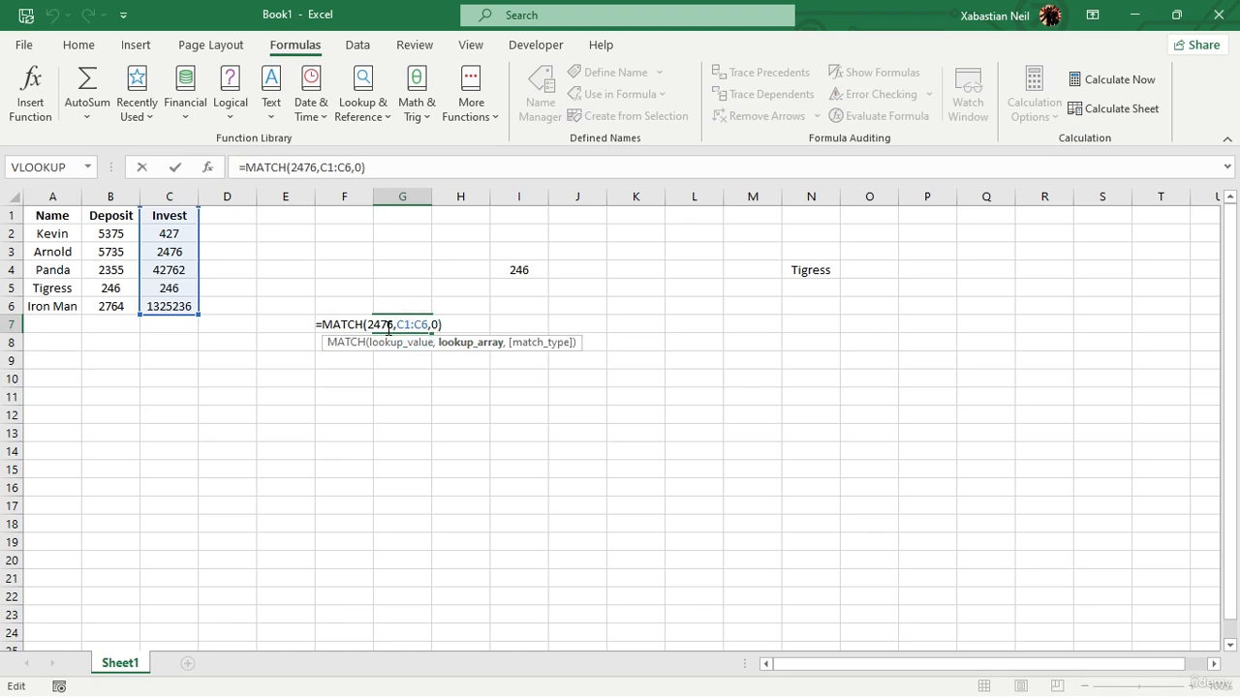
{"action": "left_click", "coordinate": [410, 376]}
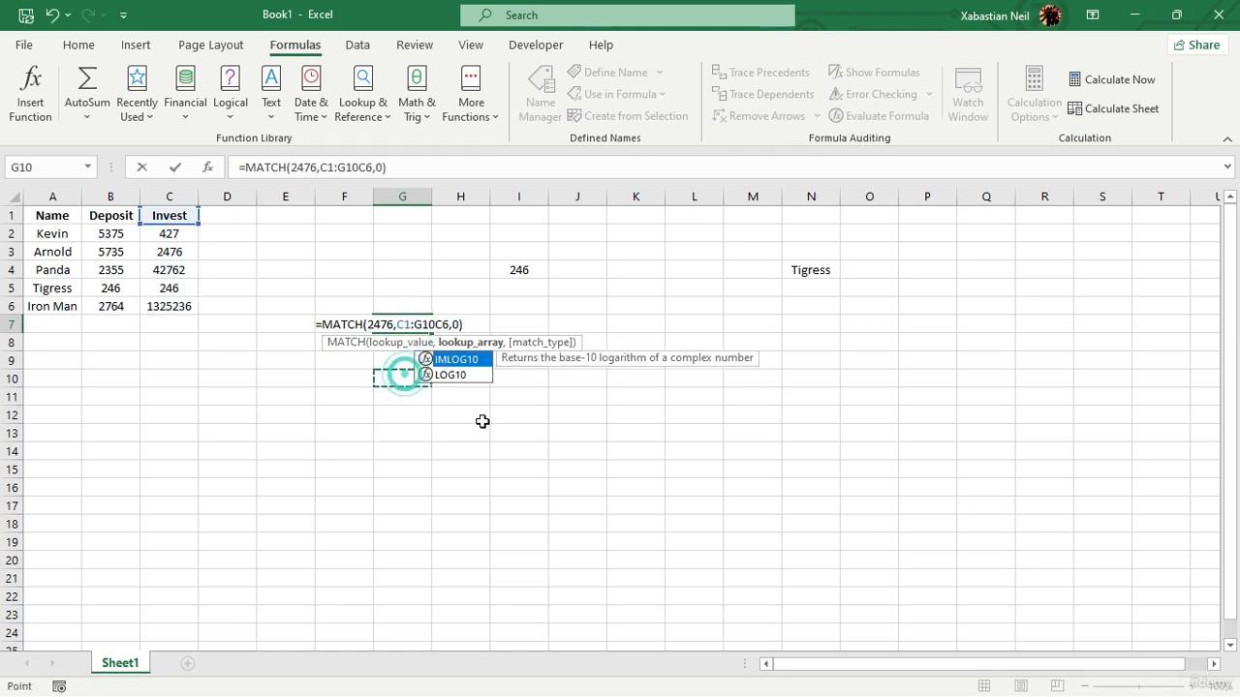
{"action": "key", "text": "BackSpace"}
{"action": "key", "text": "BackSpace"}
{"action": "key", "text": "BackSpace"}
{"action": "key", "text": "BackSpace"}
{"action": "key", "text": "BackSpace"}
{"action": "key", "text": "BackSpace"}
{"action": "key", "text": "BackSpace"}
{"action": "key", "text": "BackSpace"}
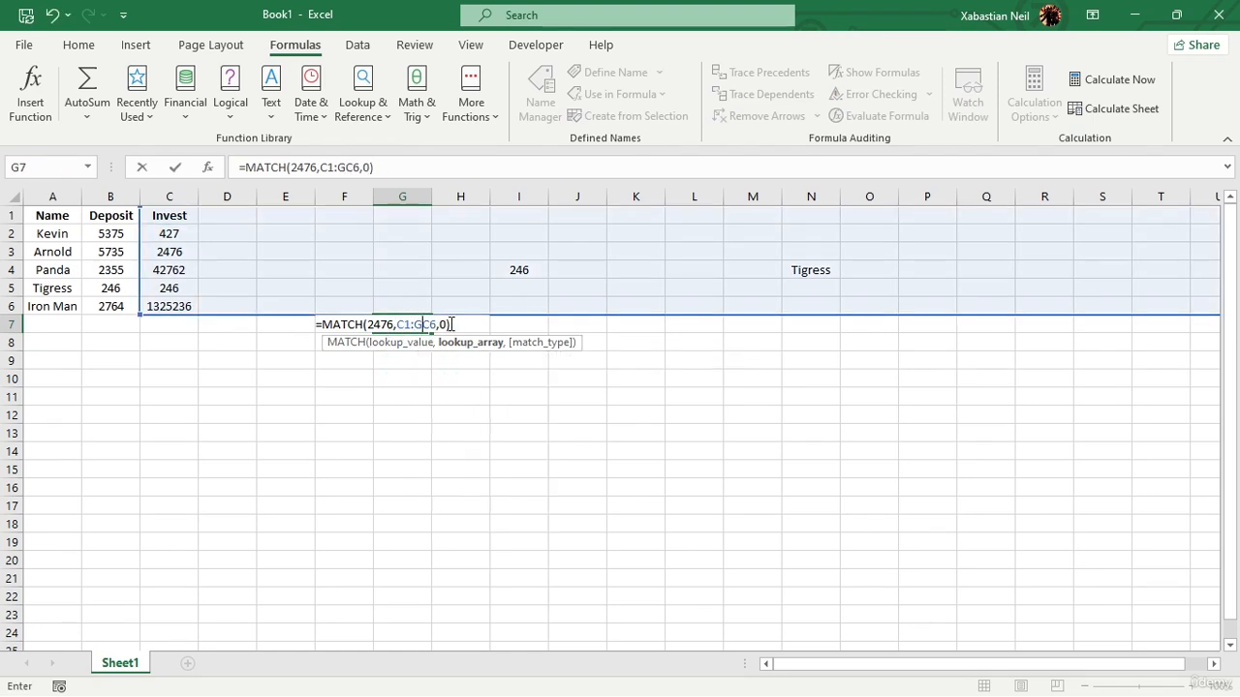
{"action": "key", "text": "Return"}
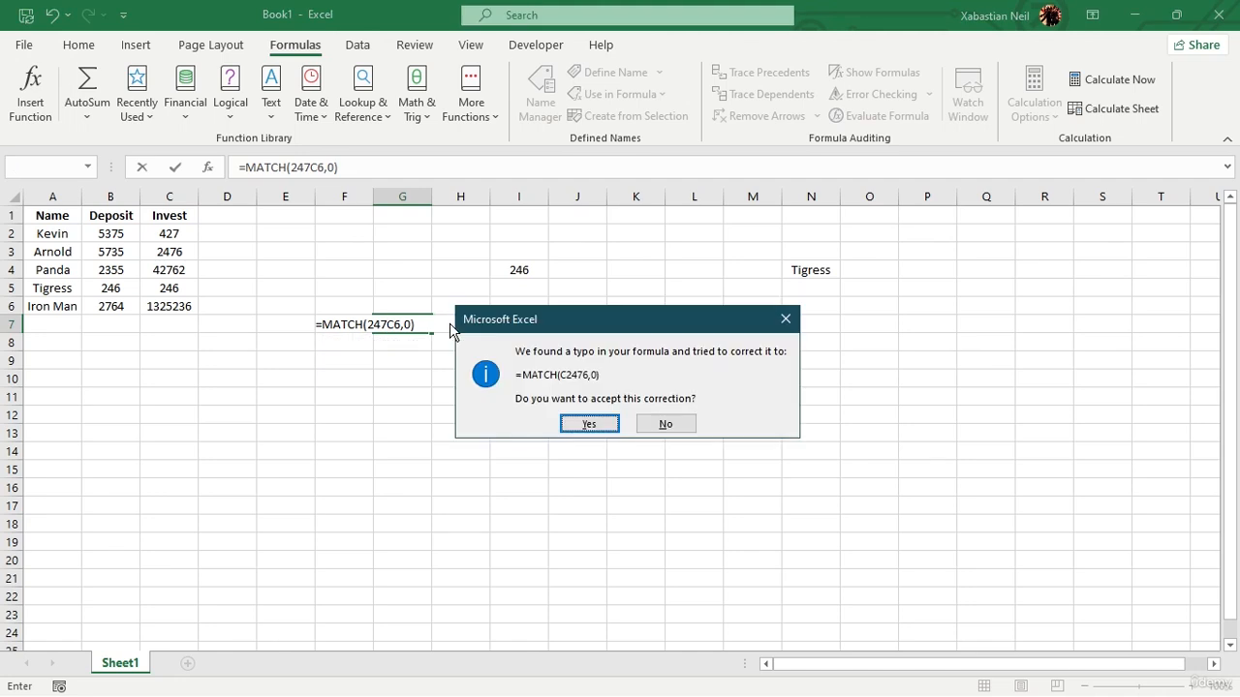
{"action": "key", "text": "Tab"}
{"action": "left_click", "coordinate": [786, 319]}
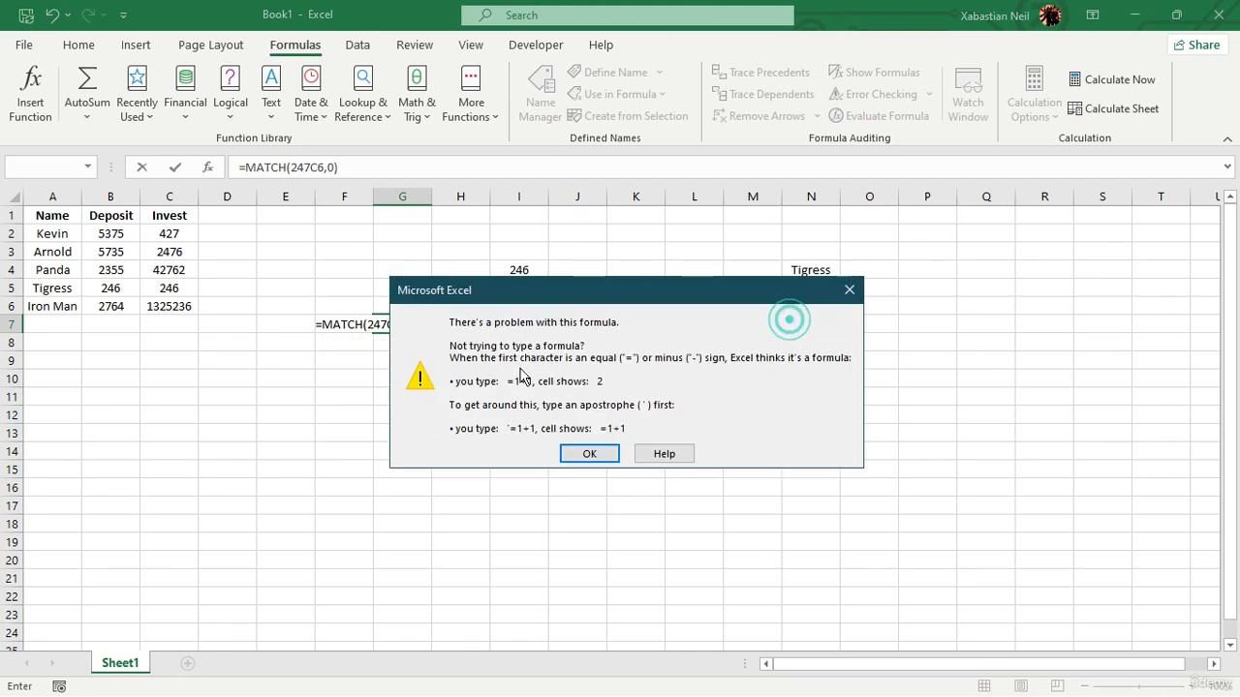
{"action": "left_click", "coordinate": [587, 453]}
Replace the faulty formula in G7 with a MATCH that finds the position of 1325236 within C2:C6, using exact match (0)
{"action": "left_click_drag", "start_coordinate": [411, 324], "coordinate": [263, 335]}
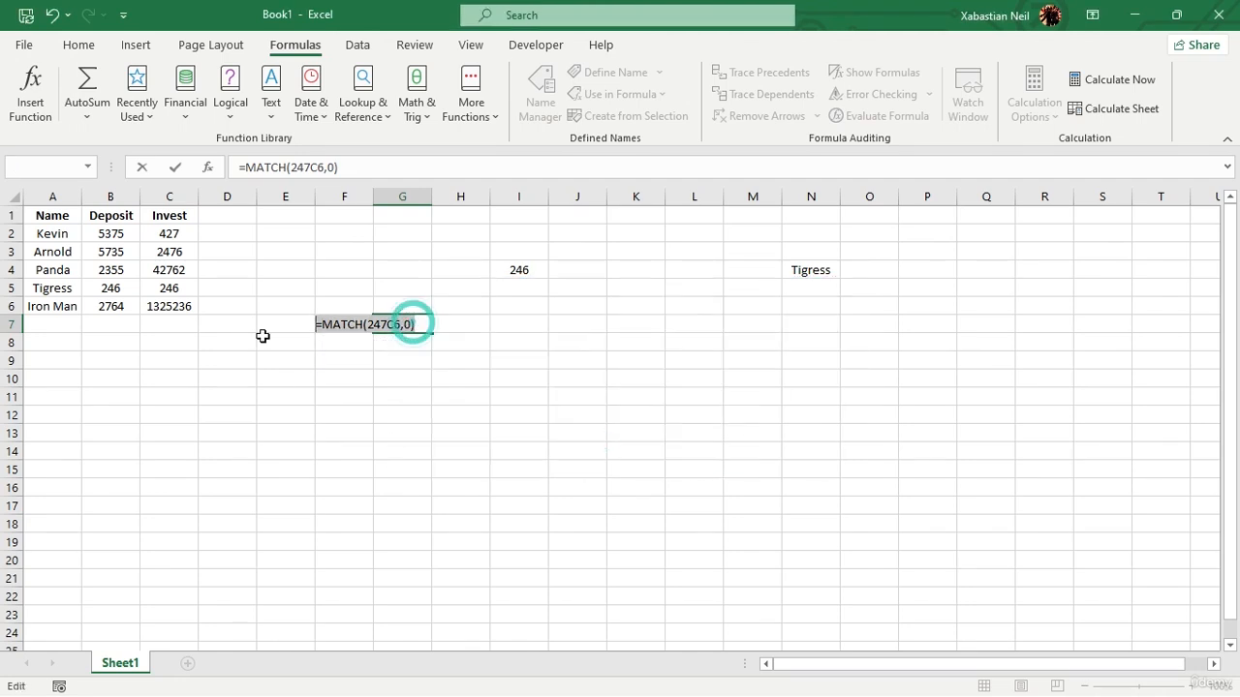
{"action": "key", "text": "BackSpace"}
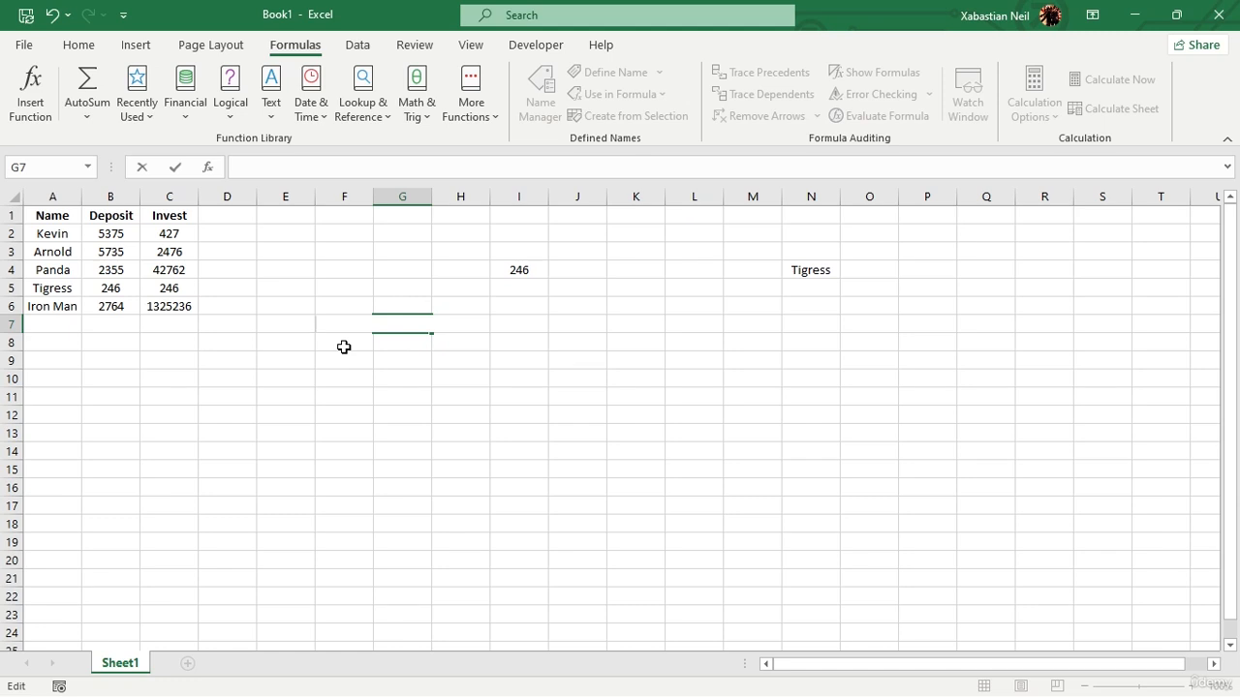
{"action": "type", "text": "=match"}
{"action": "key", "text": "Tab"}
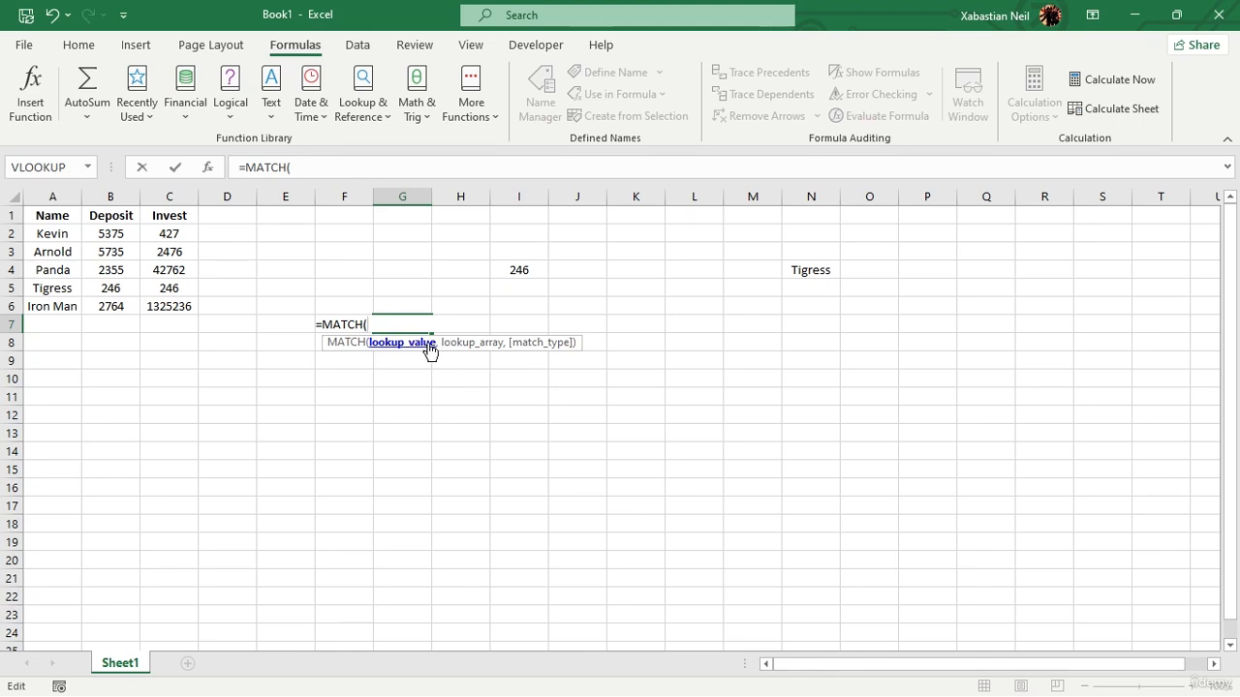
{"action": "left_click", "coordinate": [182, 307]}
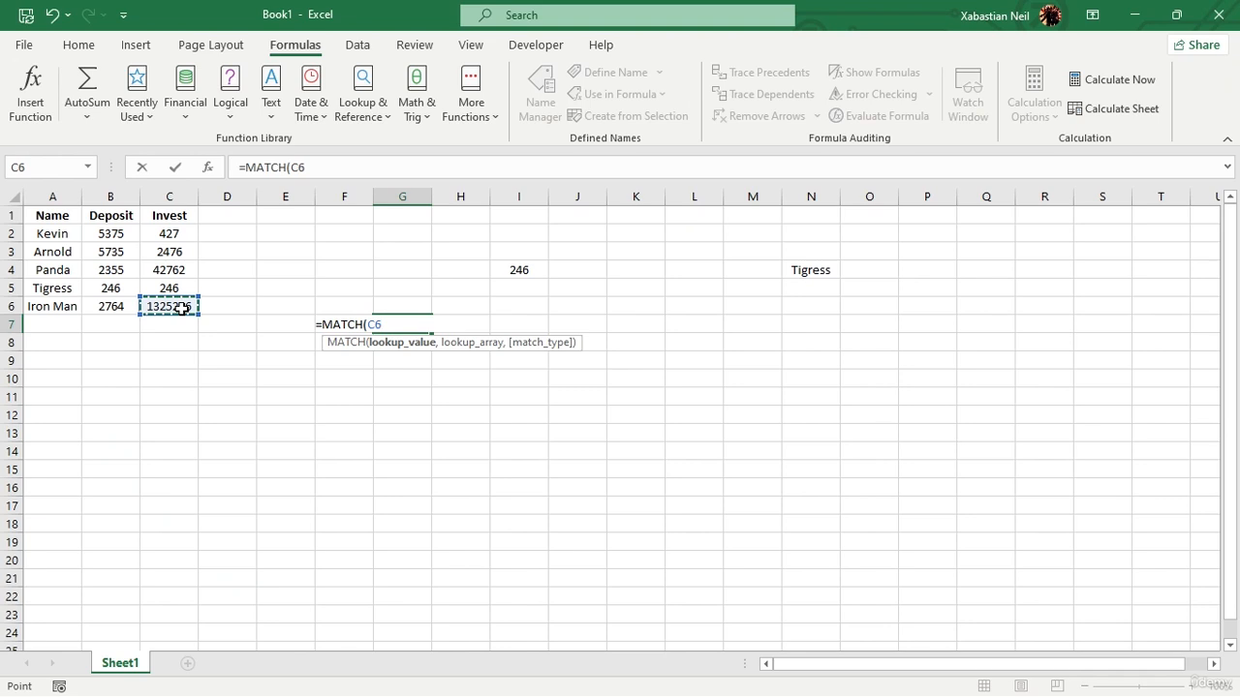
{"action": "key", "text": "BackSpace"}
{"action": "key", "text": "BackSpace"}
{"action": "scroll", "coordinate": [30, 442], "scroll_direction": "down", "scroll_amount": 20}
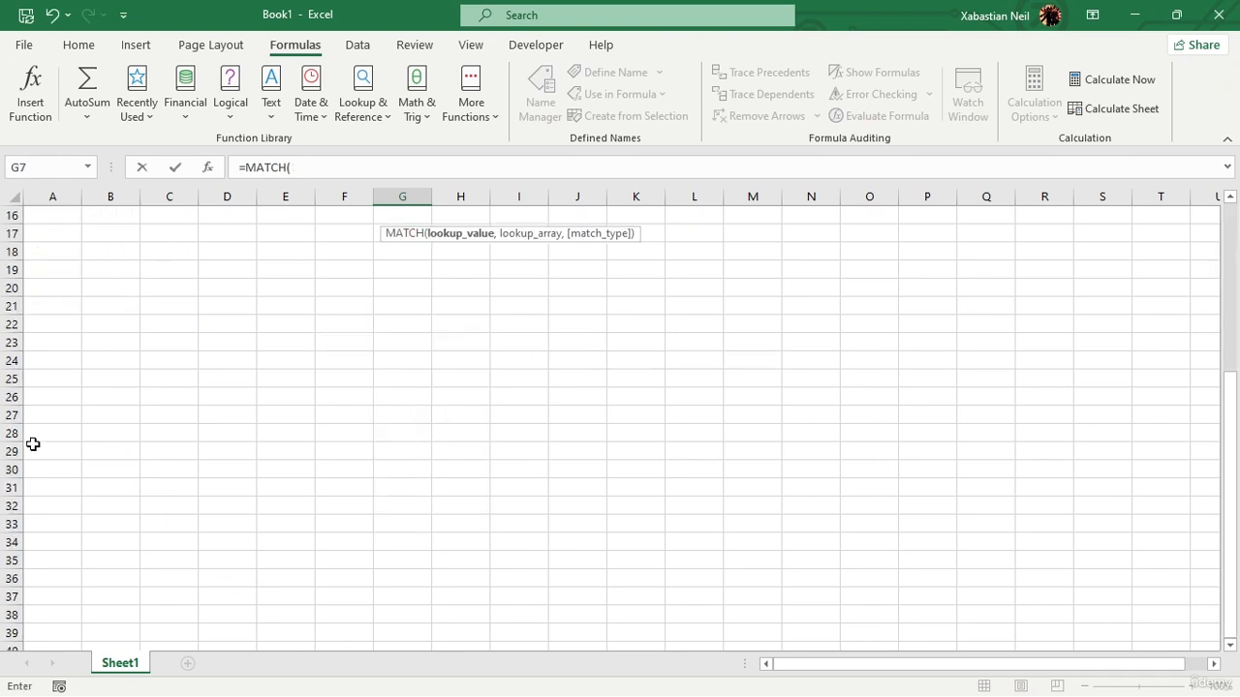
{"action": "scroll", "coordinate": [144, 579], "scroll_direction": "up", "scroll_amount": 20}
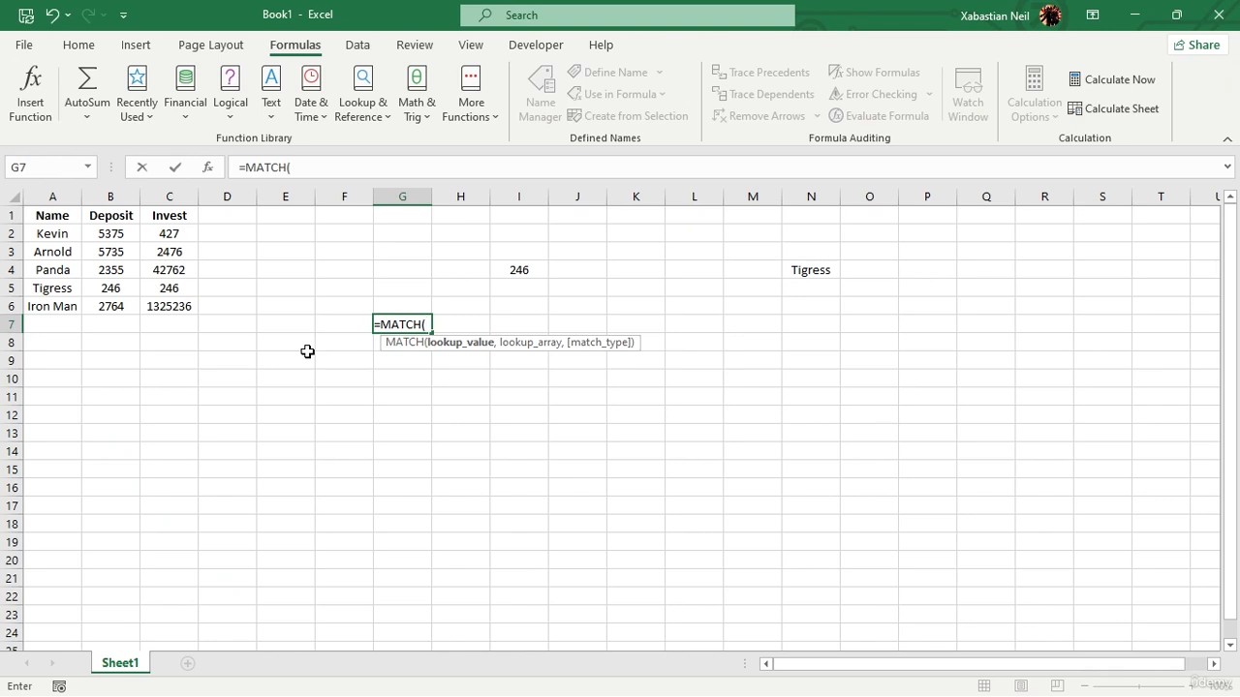
{"action": "type", "text": "1325236"}
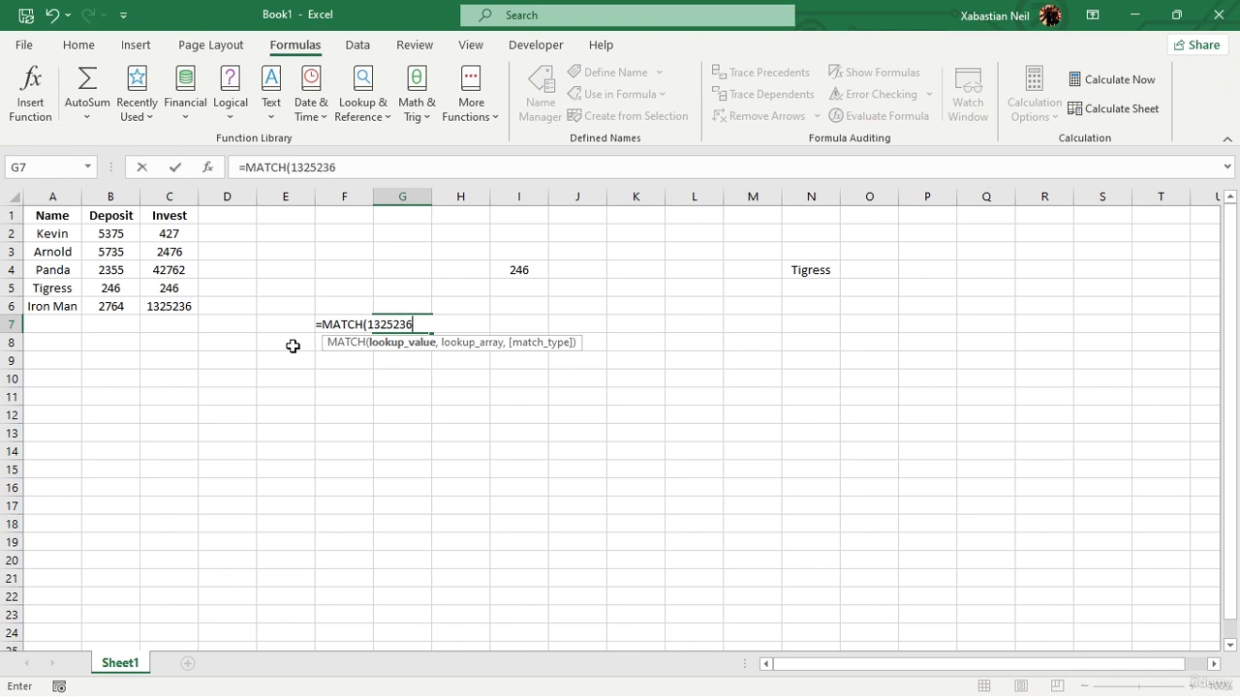
{"action": "type", "text": ","}
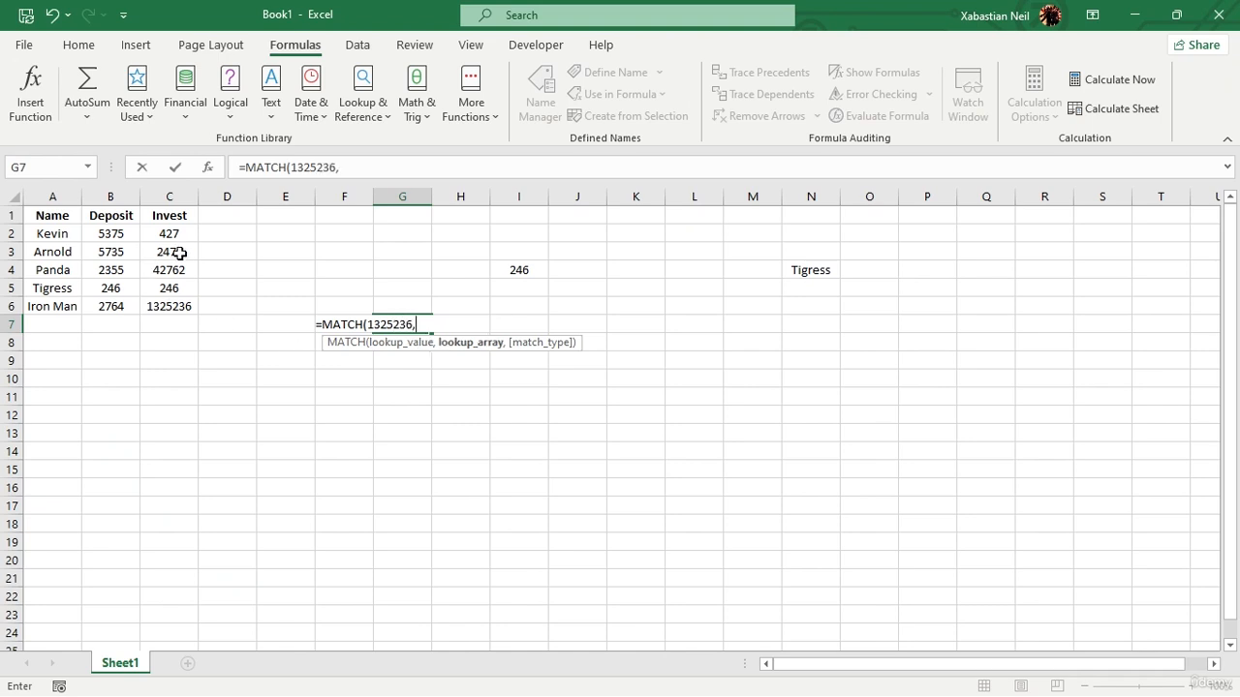
{"action": "left_click_drag", "start_coordinate": [174, 234], "coordinate": [183, 324]}
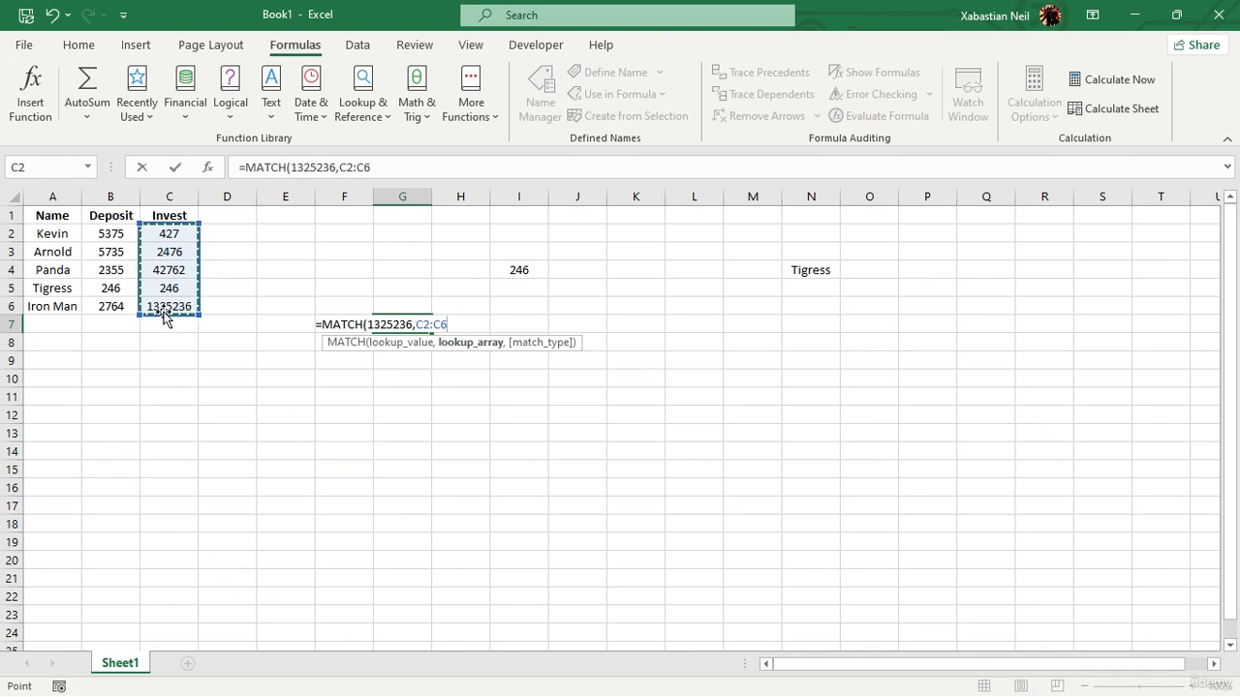
{"action": "type", "text": ","}
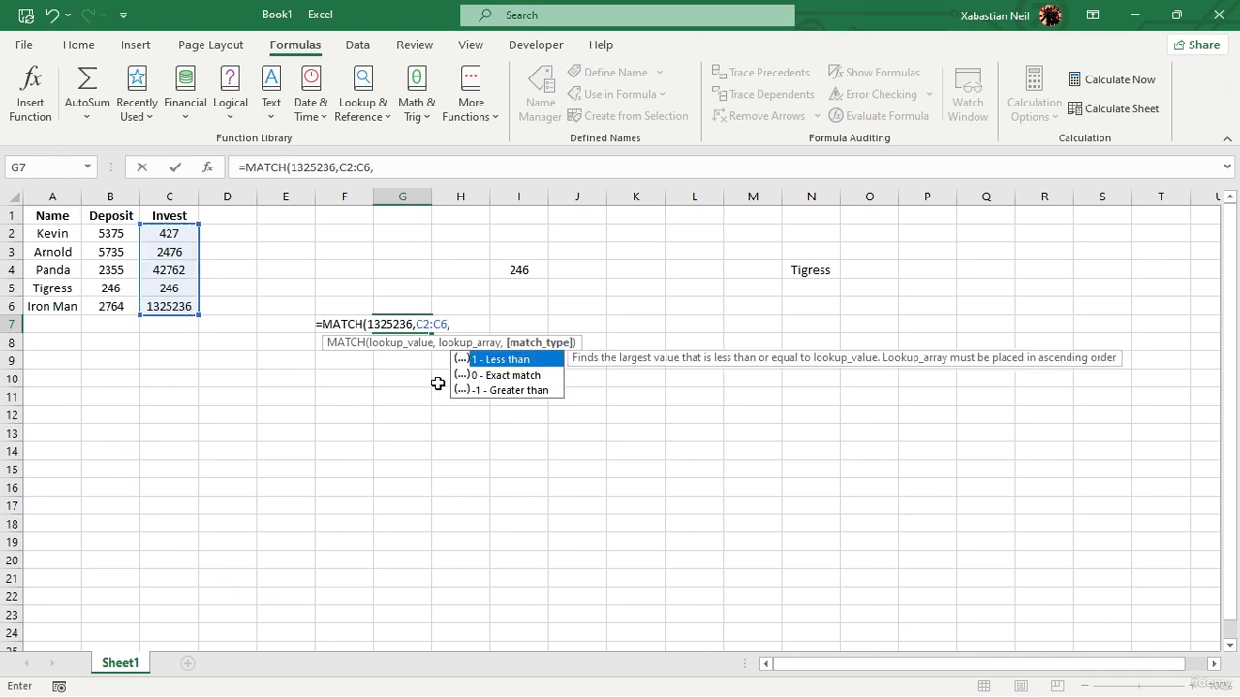
{"action": "double_click", "coordinate": [512, 376]}
{"action": "type", "text": ")"}
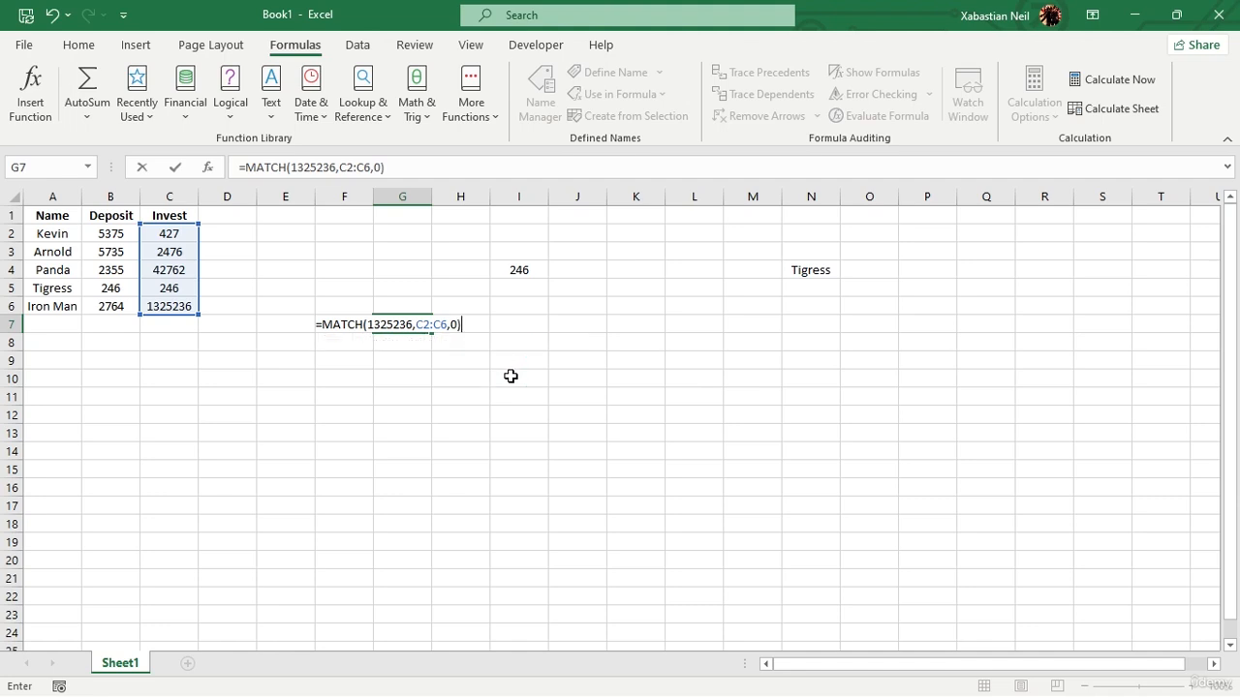
{"action": "key", "text": "Return"}
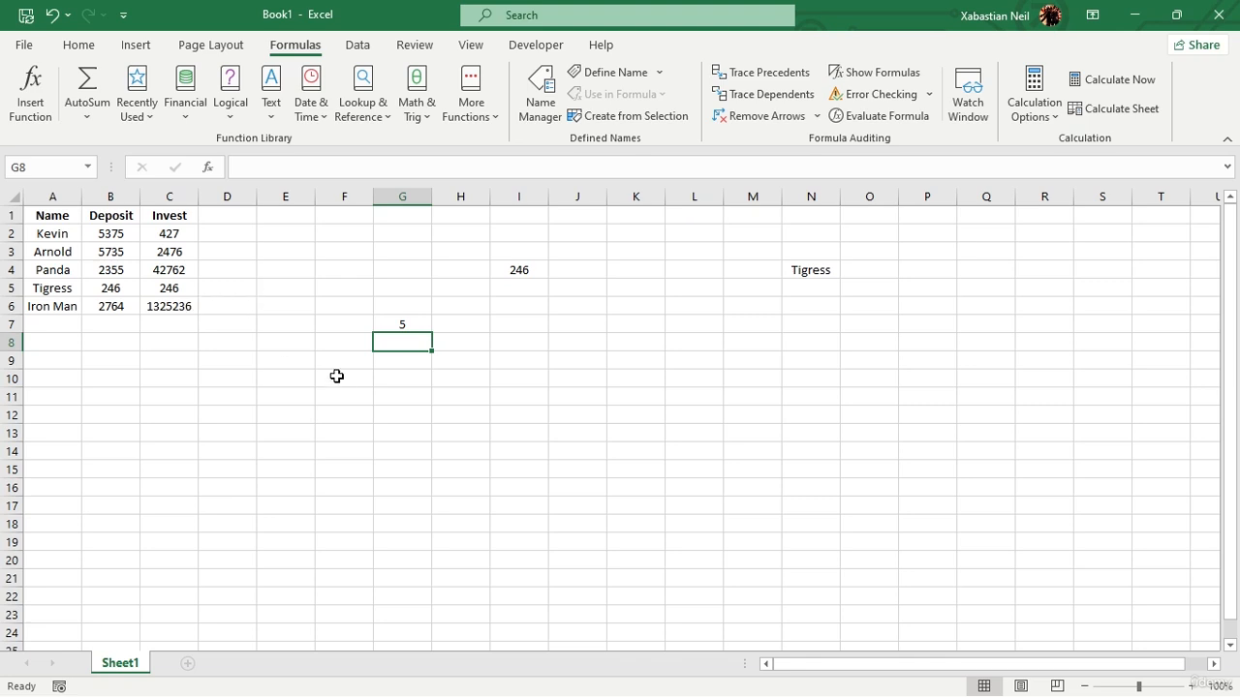
Delete the beginning of the MATCH formula in G7, leaving only the text C2:C6,0) in the cell
{"action": "double_click", "coordinate": [420, 330]}
{"action": "left_click", "coordinate": [400, 380]}
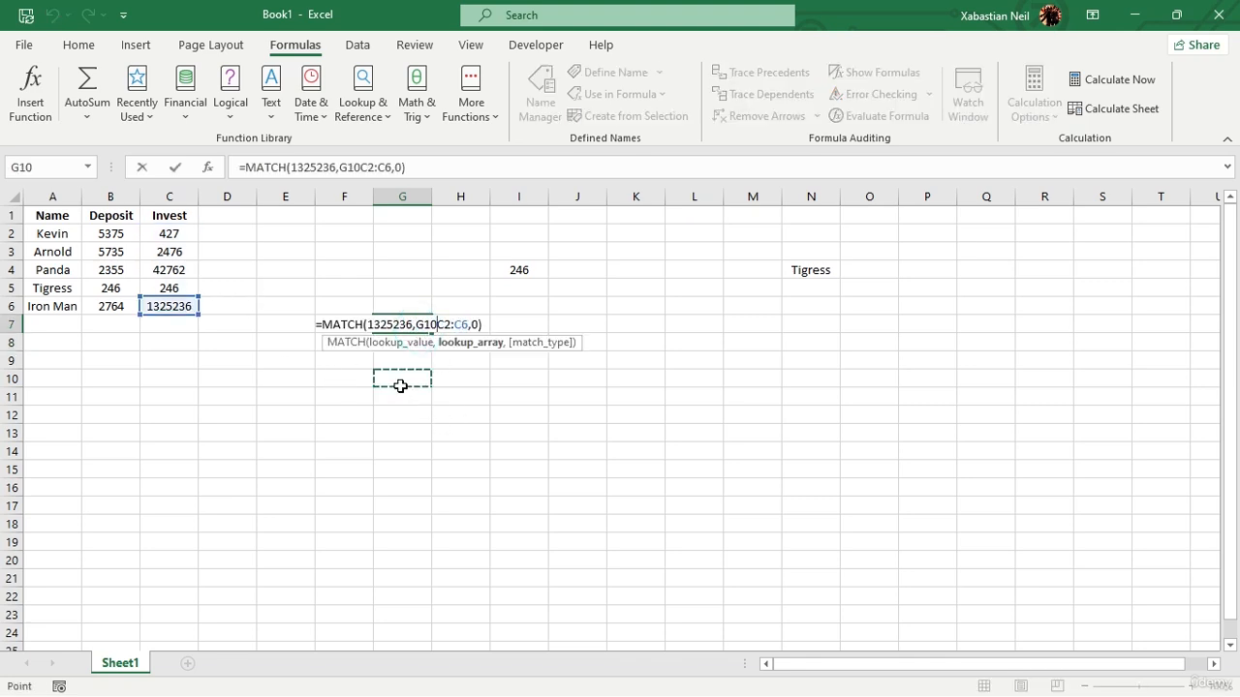
{"action": "key", "text": "BackSpace"}
{"action": "key", "text": "BackSpace"}
{"action": "key", "text": "BackSpace"}
{"action": "key", "text": "BackSpace"}
{"action": "key", "text": "BackSpace"}
{"action": "key", "text": "BackSpace"}
{"action": "key", "text": "BackSpace"}
{"action": "key", "text": "BackSpace"}
{"action": "key", "text": "BackSpace"}
{"action": "key", "text": "BackSpace"}
{"action": "key", "text": "BackSpace"}
{"action": "key", "text": "BackSpace"}
{"action": "key", "text": "BackSpace"}
{"action": "key", "text": "BackSpace"}
{"action": "key", "text": "BackSpace"}
{"action": "key", "text": "BackSpace"}
{"action": "key", "text": "BackSpace"}
{"action": "key", "text": "BackSpace"}
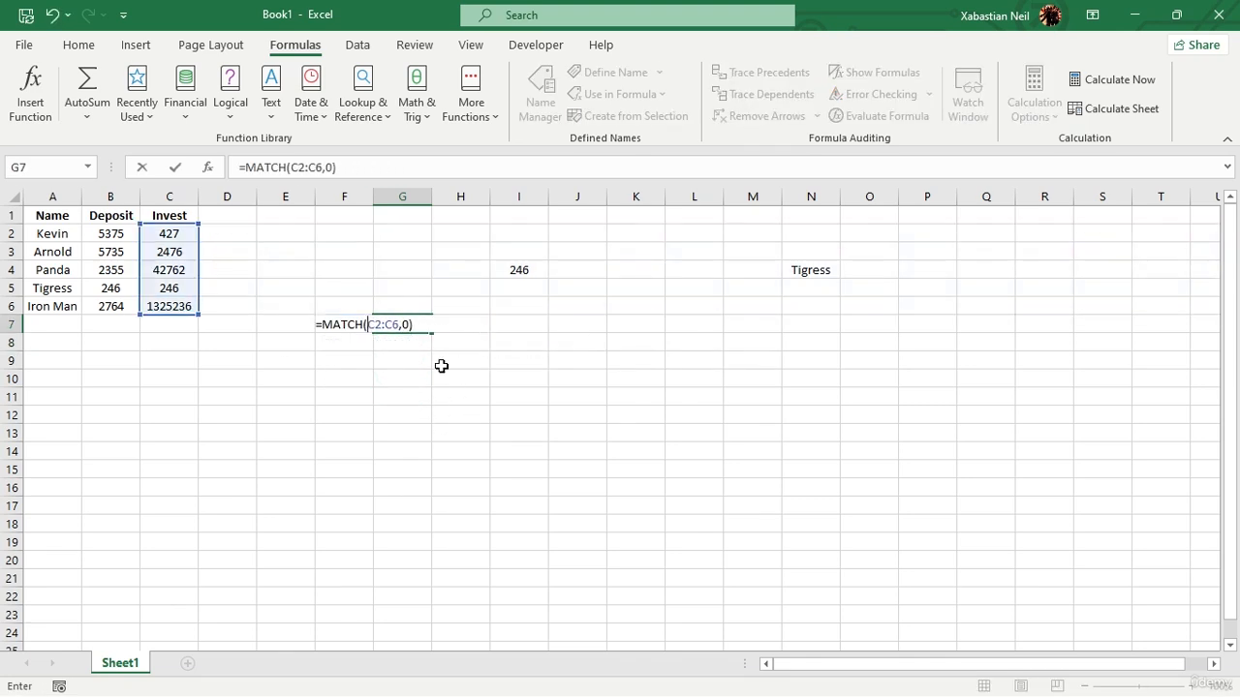
Begin a VLOOKUP formula in I7 with the nested MATCH(Tigress,N3:N5,0) as its lookup value
{"action": "key", "text": "Right"}
{"action": "key", "text": "Right"}
{"action": "key", "text": "BackSpace"}
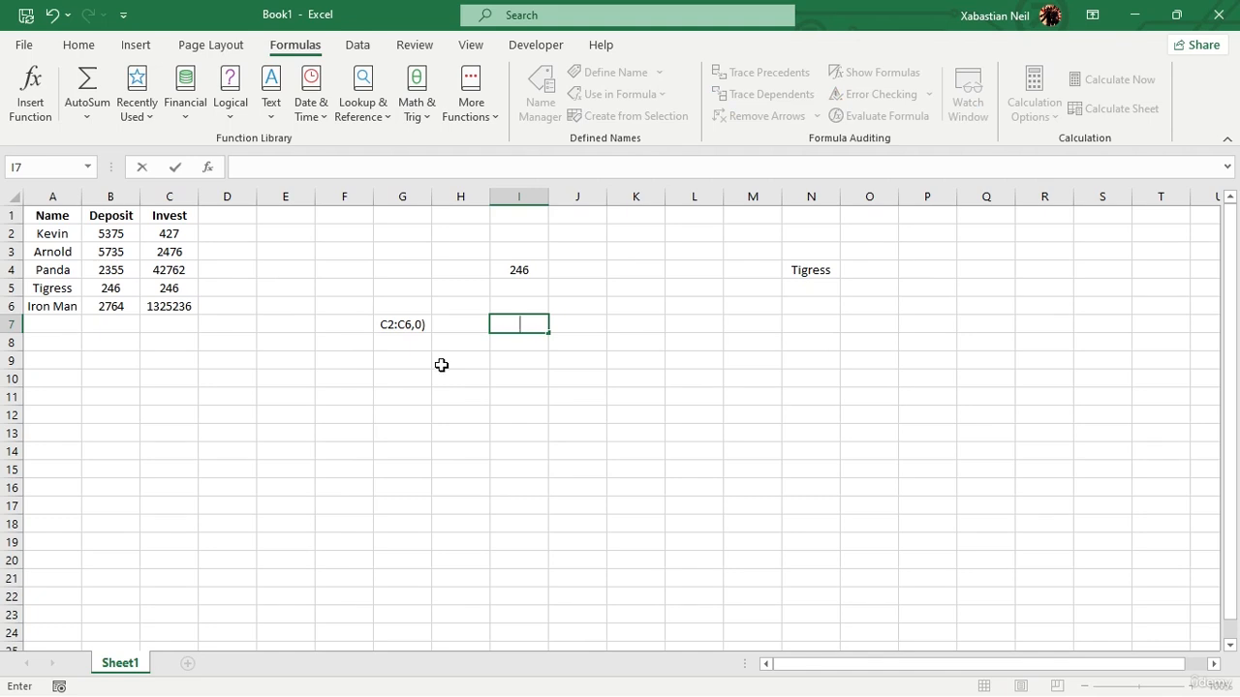
{"action": "type", "text": "=vlo"}
{"action": "key", "text": "Tab"}
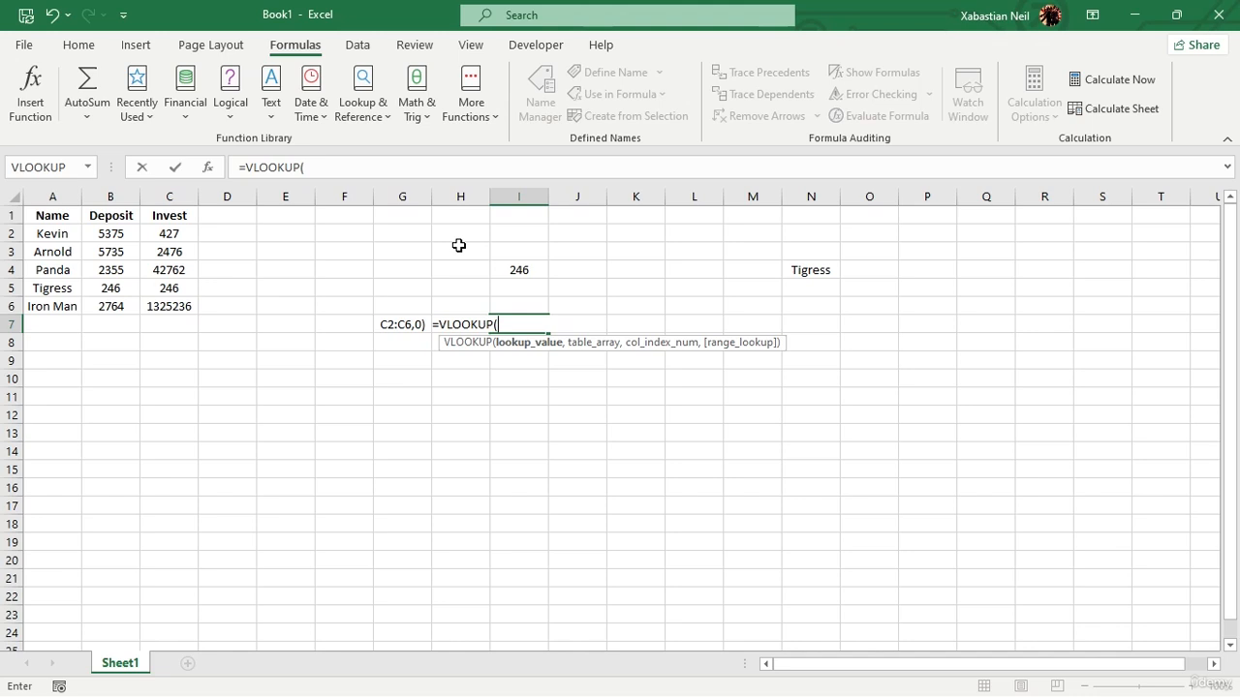
{"action": "type", "text": "mat"}
{"action": "key", "text": "Tab"}
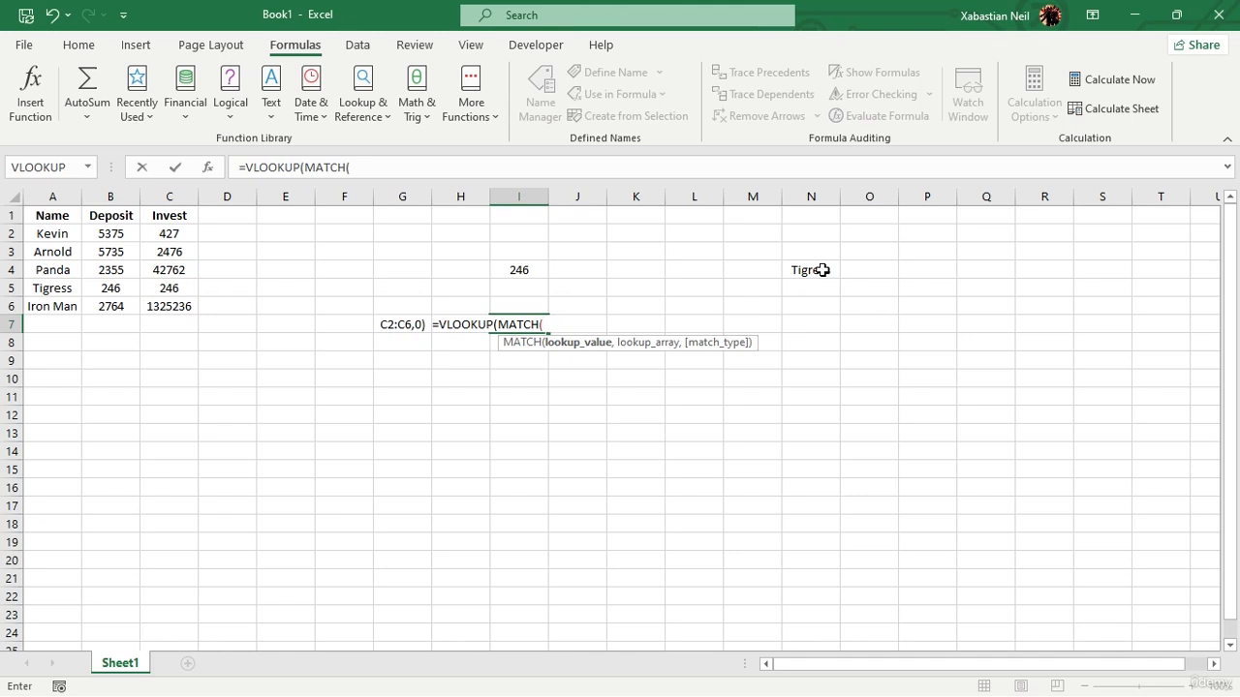
{"action": "type", "text": "Tigress"}
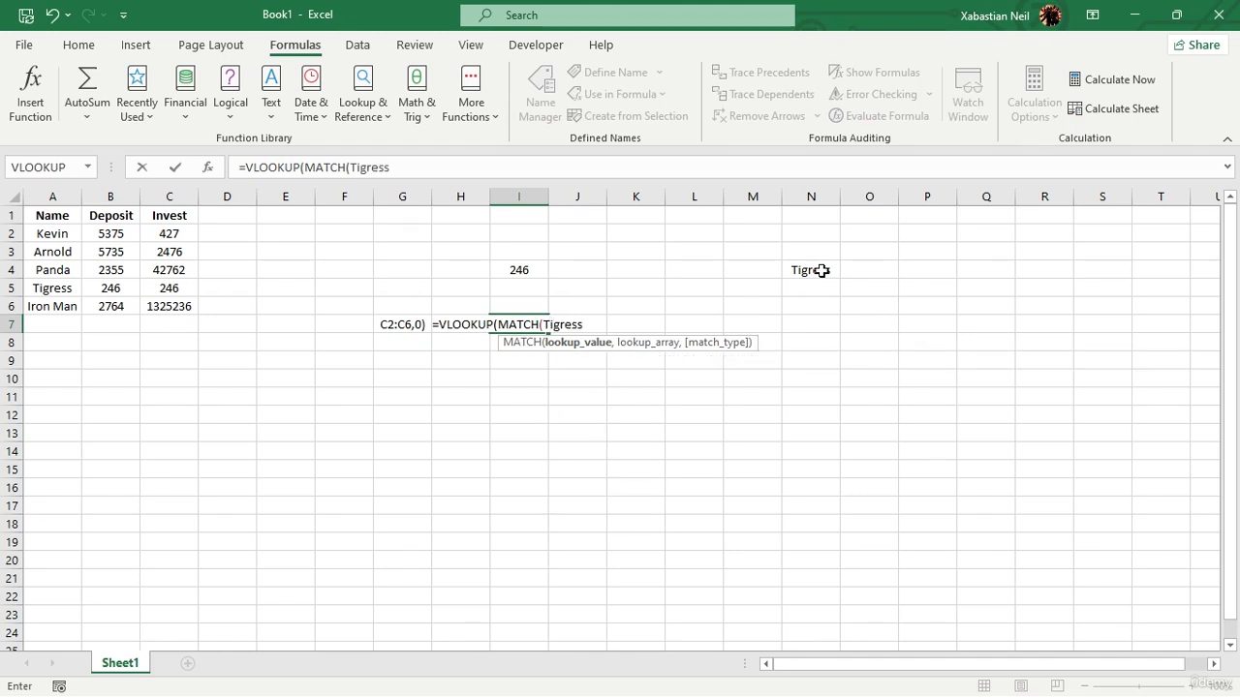
{"action": "type", "text": ","}
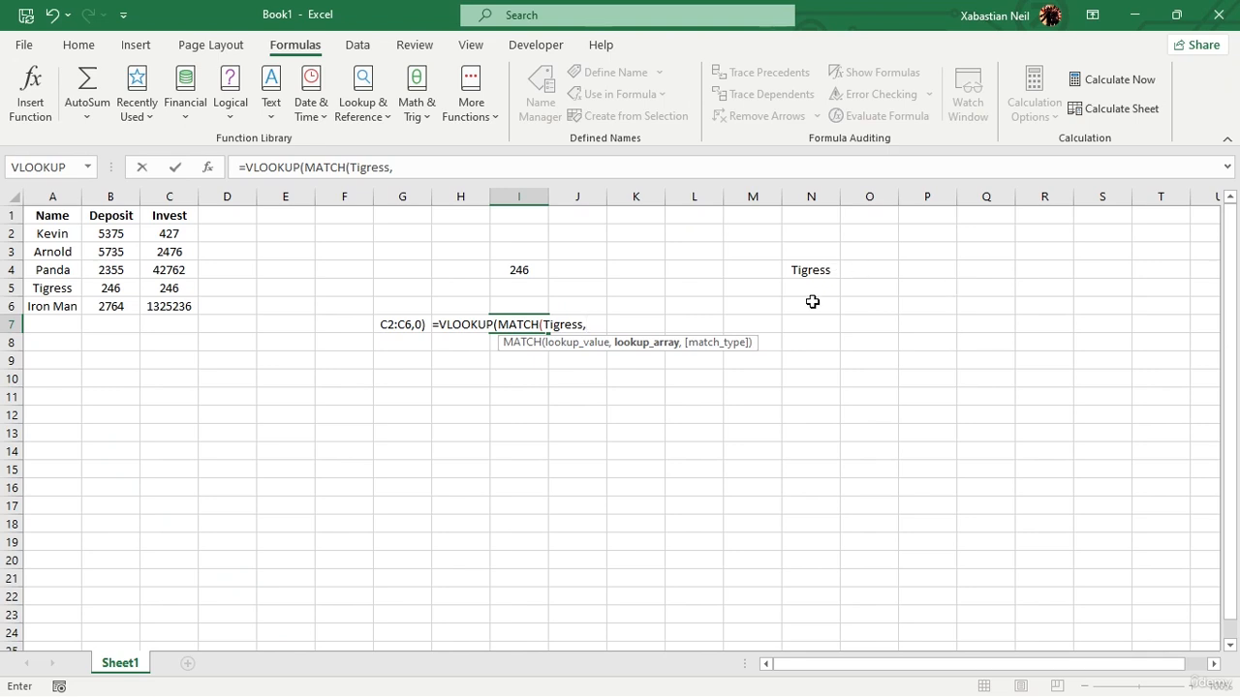
{"action": "left_click_drag", "start_coordinate": [810, 253], "coordinate": [815, 286]}
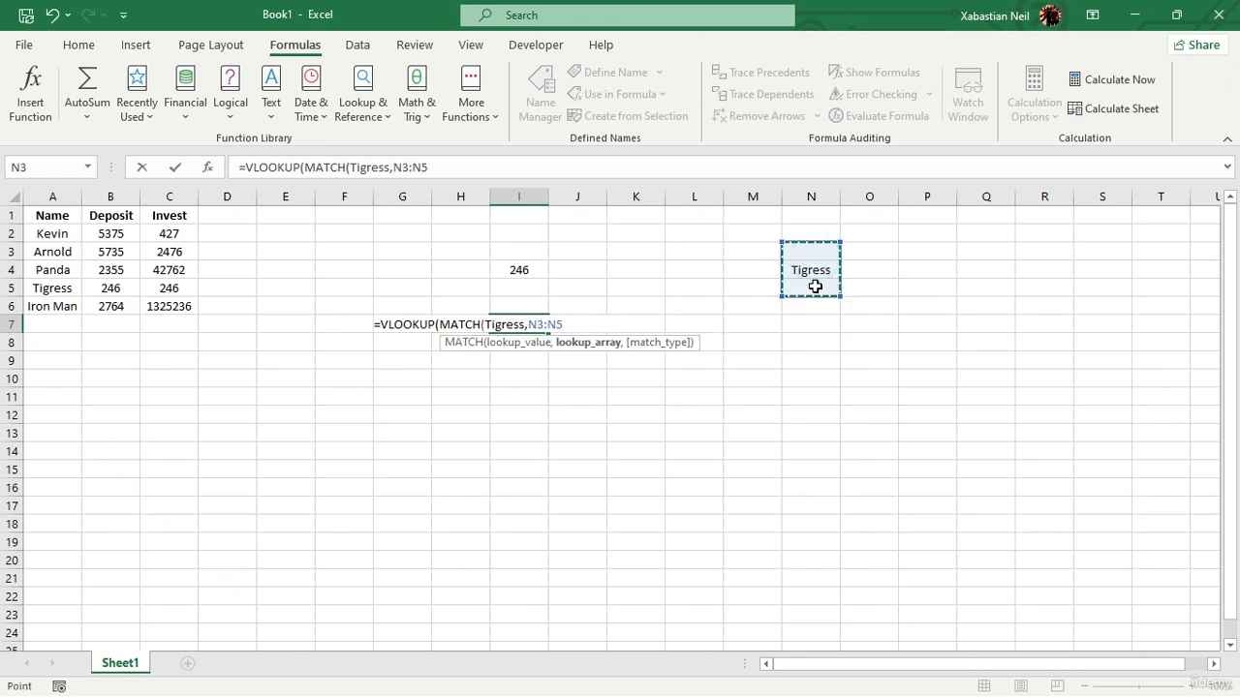
{"action": "type", "text": ","}
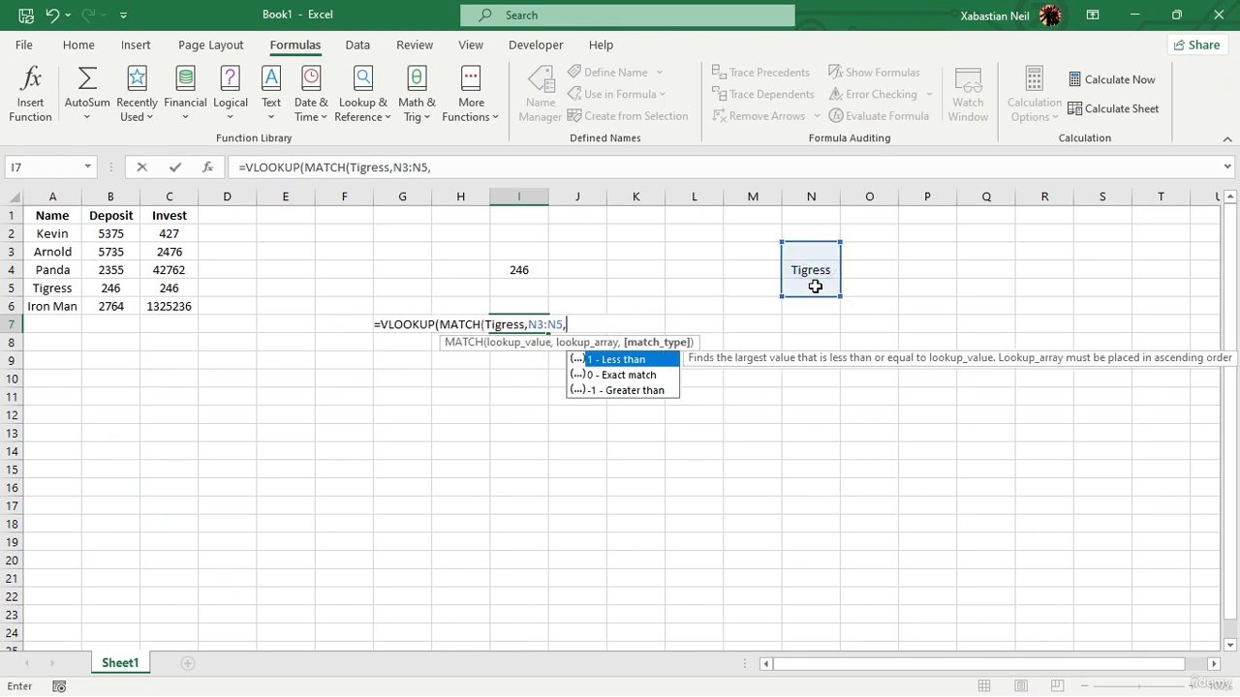
{"action": "double_click", "coordinate": [647, 373]}
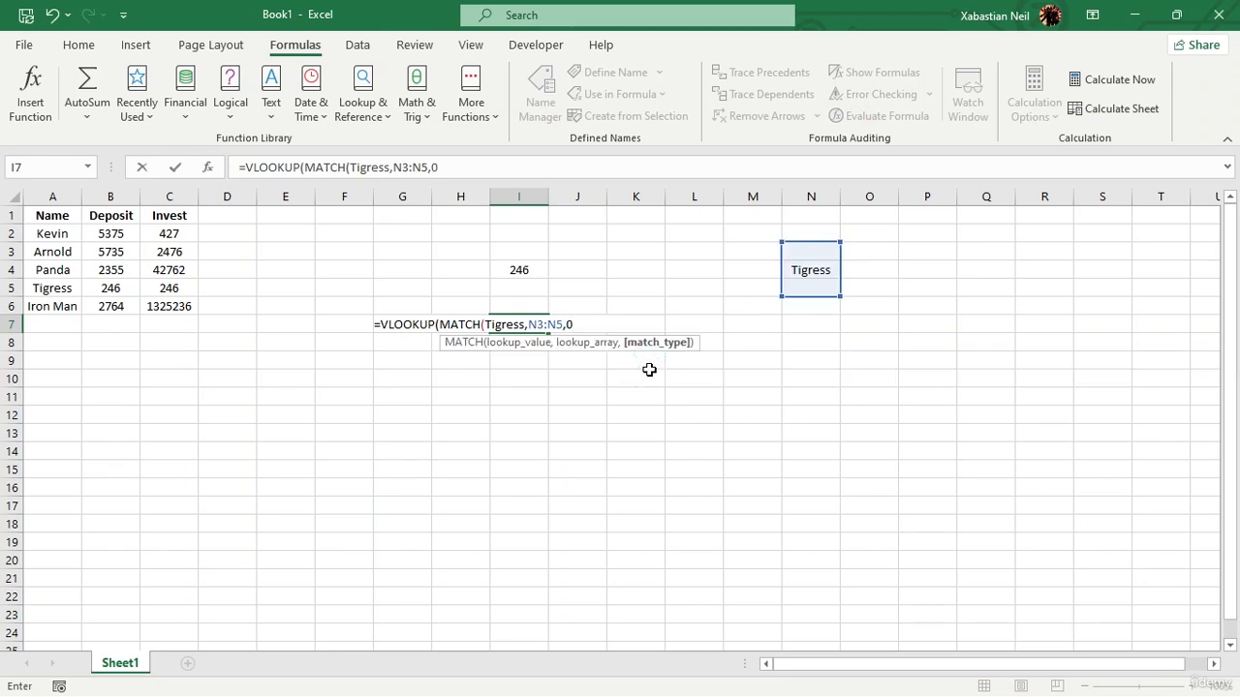
{"action": "type", "text": "),"}
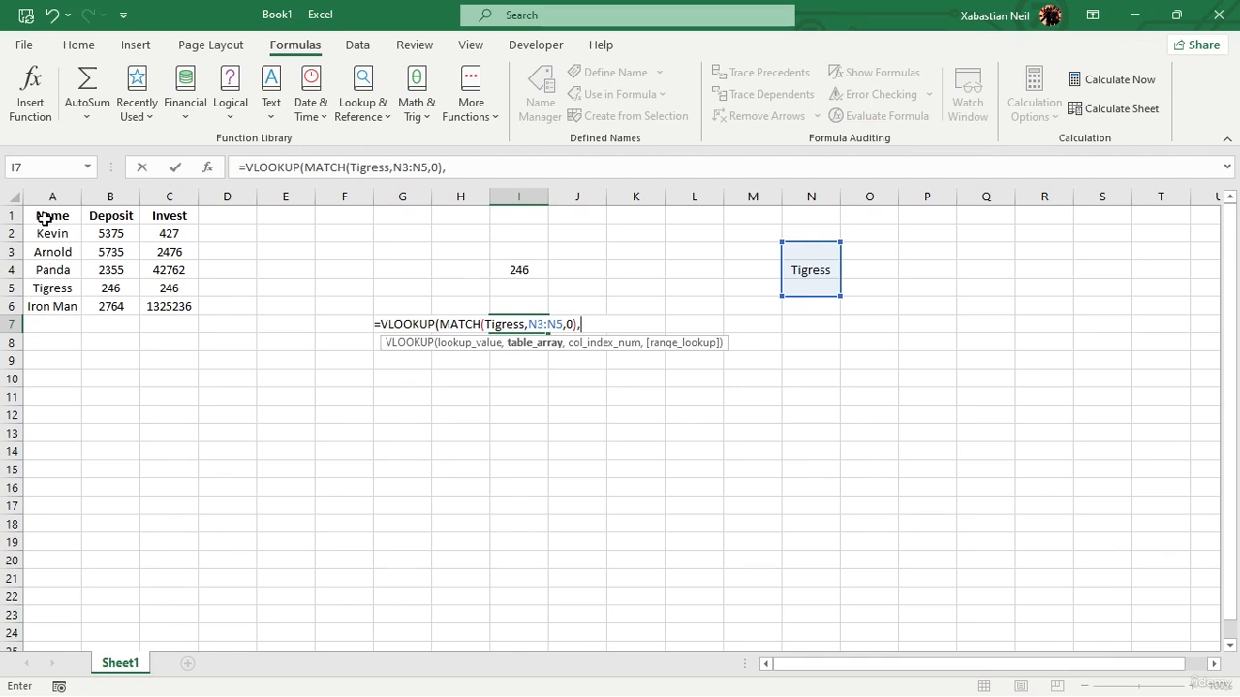
Complete the VLOOKUP in I7 with table range A1:C6, column 3 and exact match (FALSE)
{"action": "left_click_drag", "start_coordinate": [54, 215], "coordinate": [160, 308]}
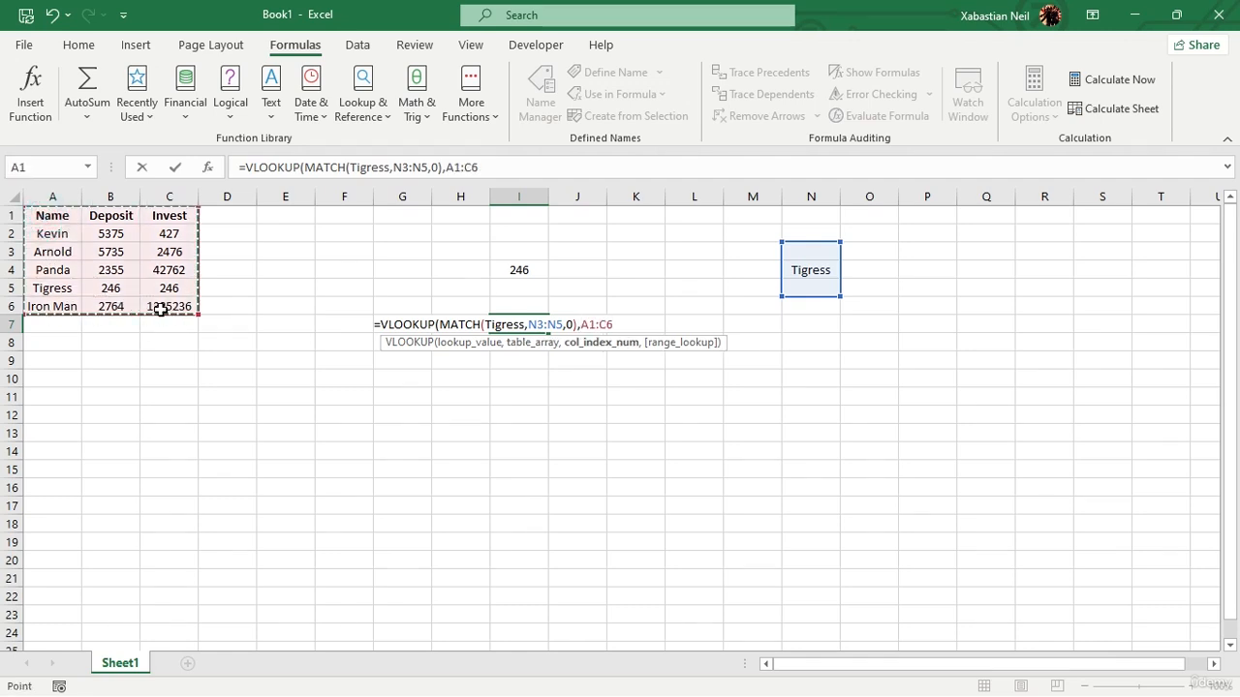
{"action": "type", "text": ","}
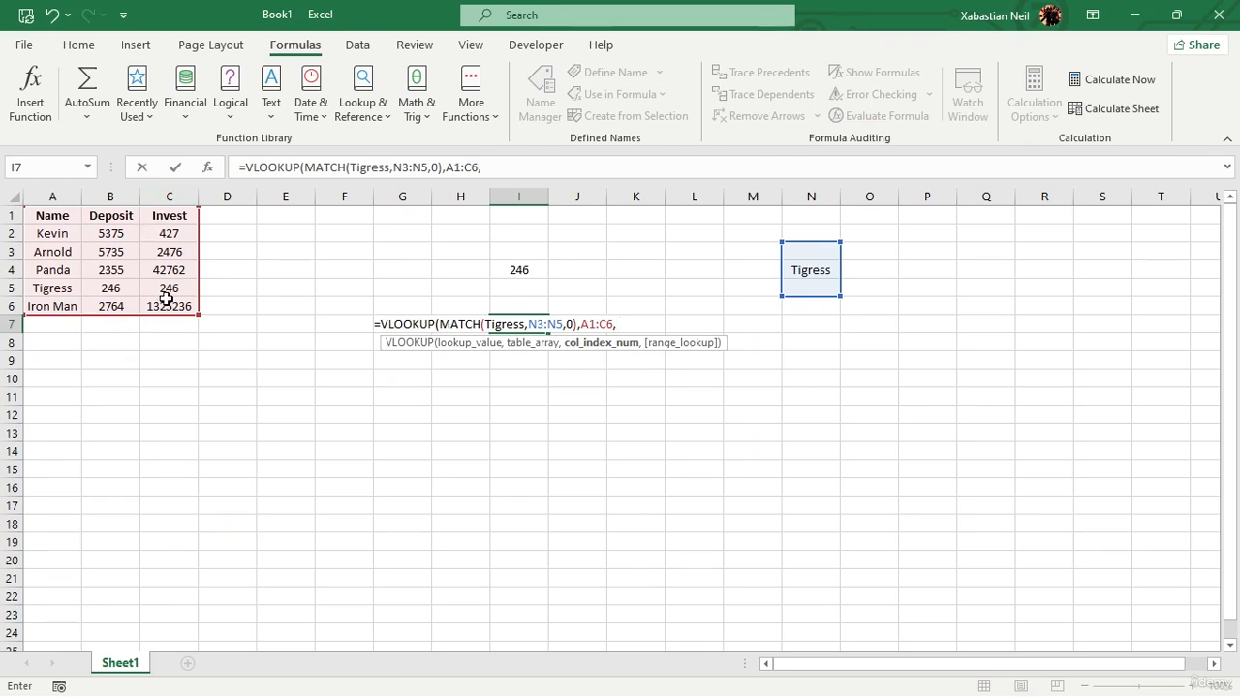
{"action": "type", "text": "3,"}
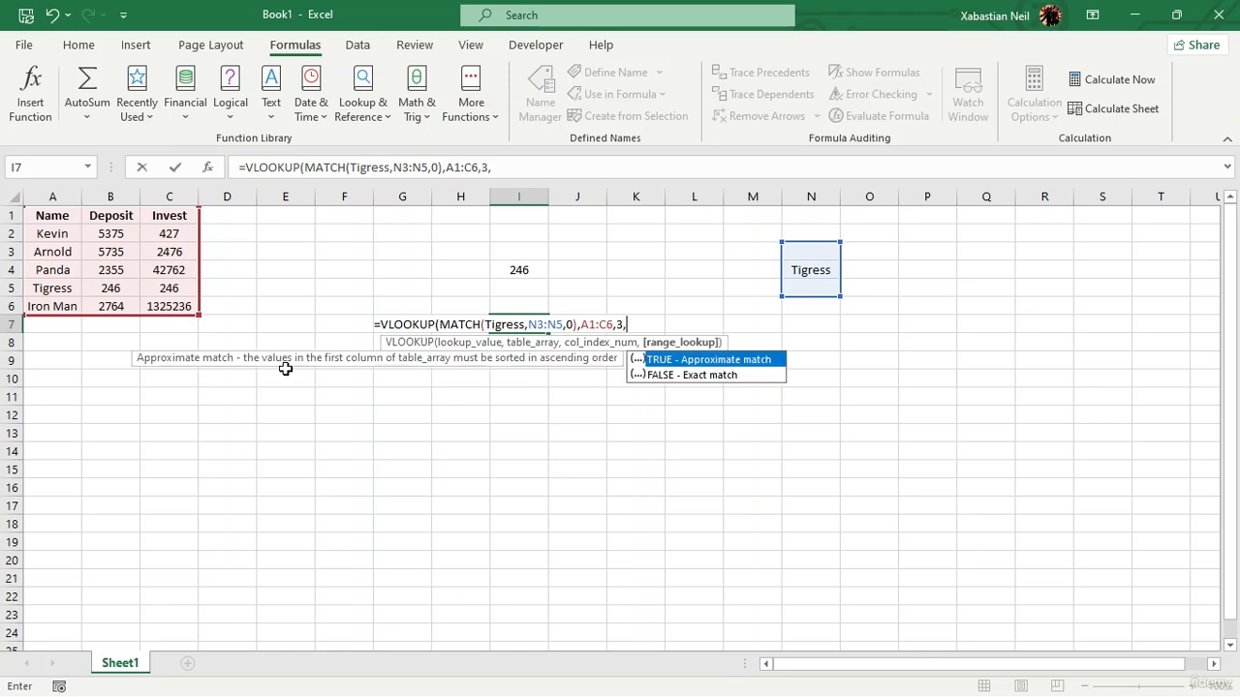
{"action": "double_click", "coordinate": [693, 376]}
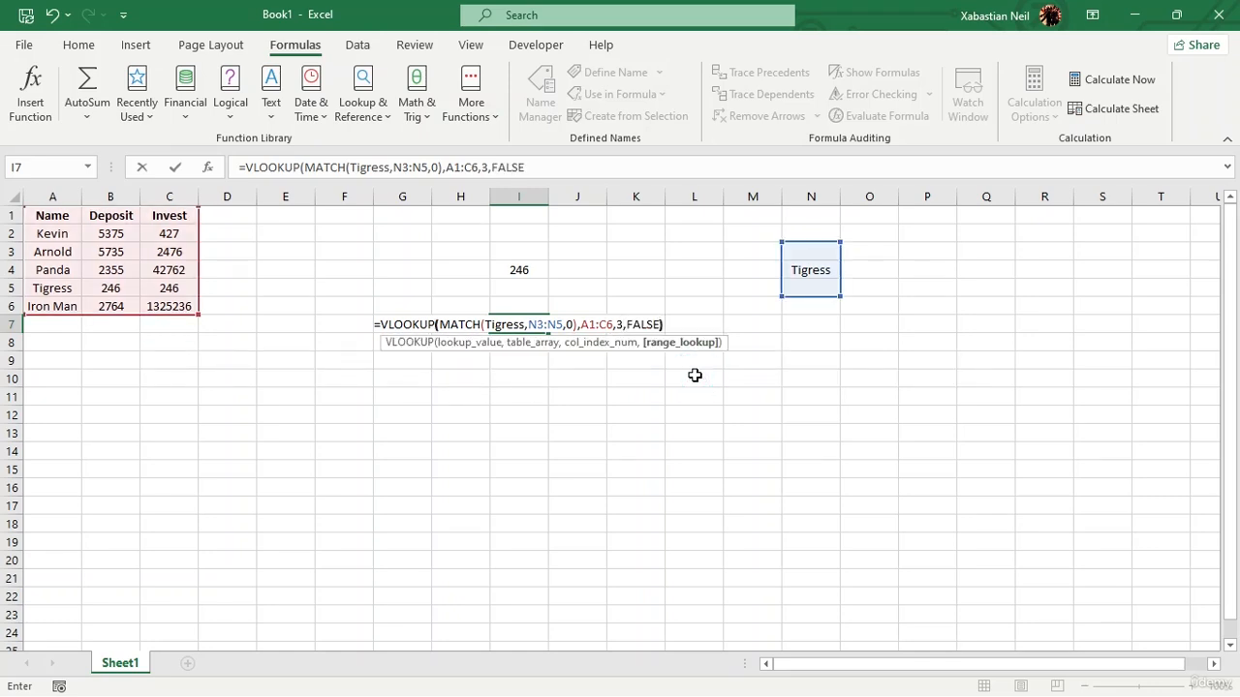
{"action": "type", "text": ")"}
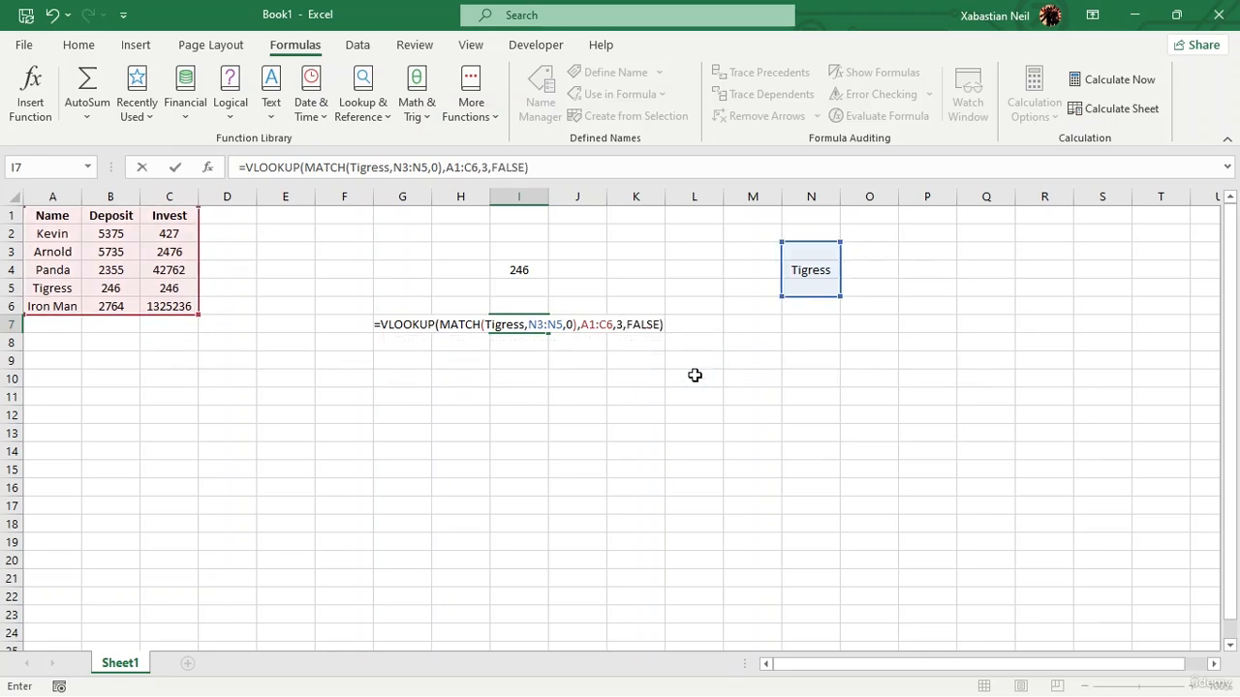
{"action": "key", "text": "Return"}
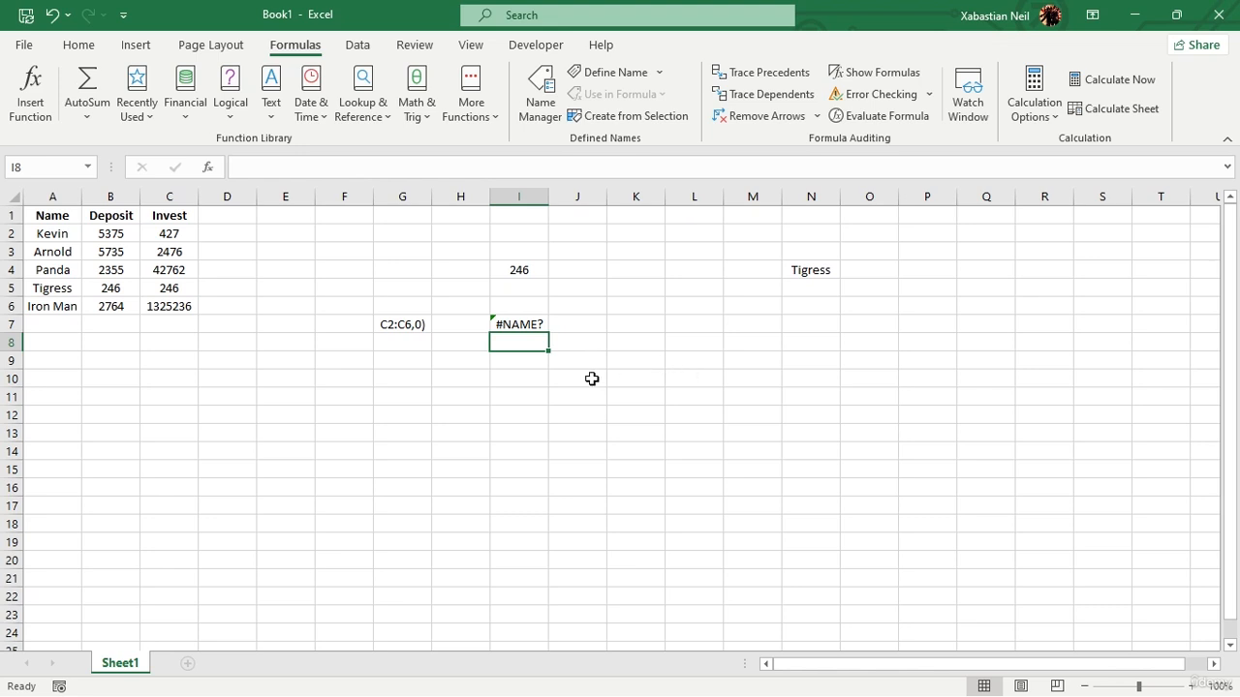
Go through the VLOOKUP and MATCH arguments of the formula in I7 and re-enter the formula
{"action": "double_click", "coordinate": [535, 325]}
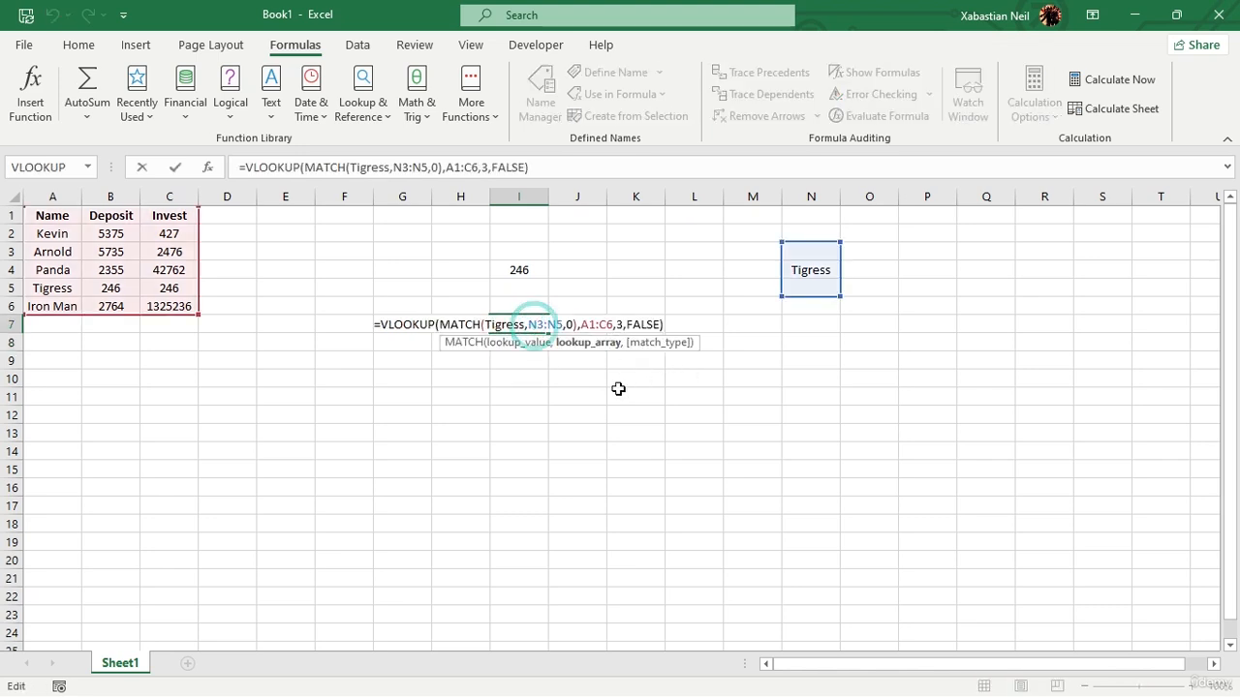
{"action": "left_click", "coordinate": [482, 324]}
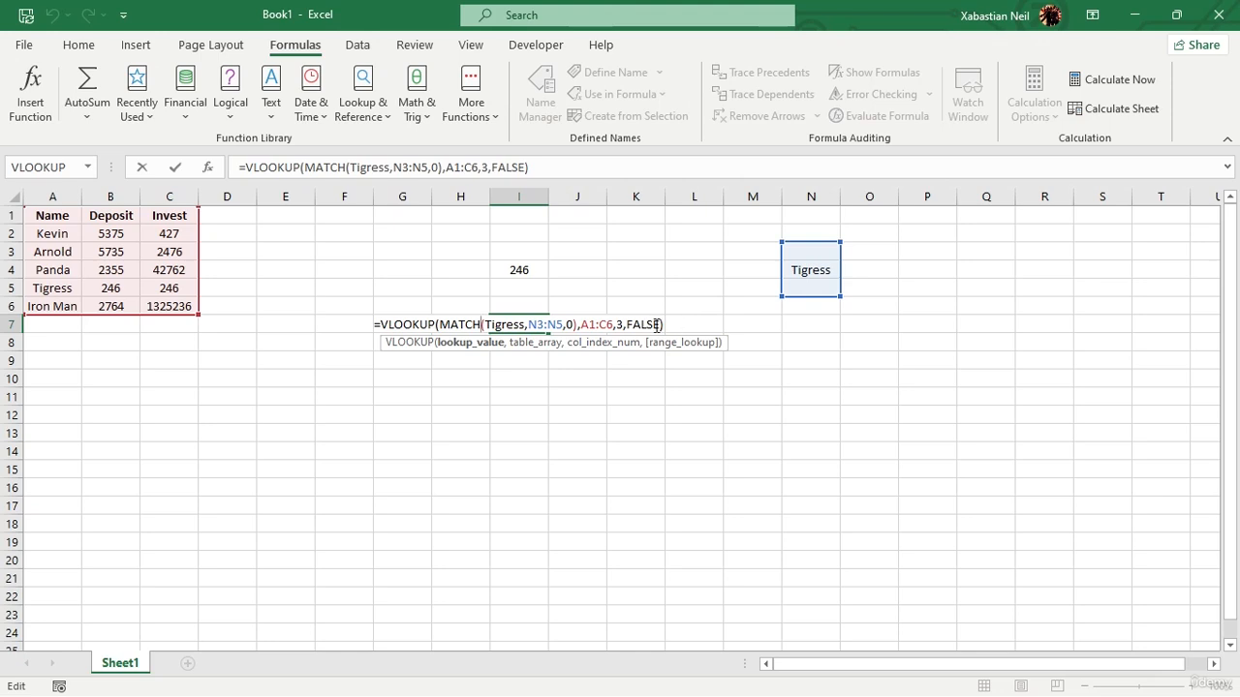
{"action": "left_click", "coordinate": [487, 325]}
{"action": "left_click", "coordinate": [523, 323]}
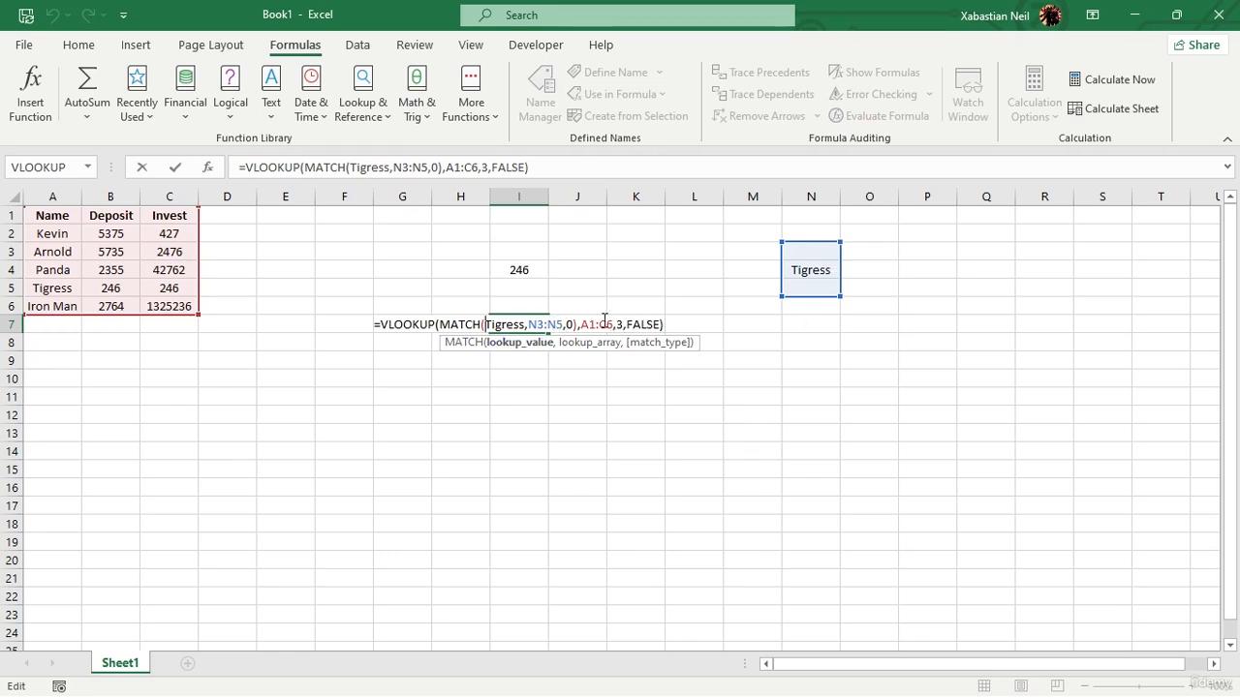
{"action": "left_click", "coordinate": [665, 324]}
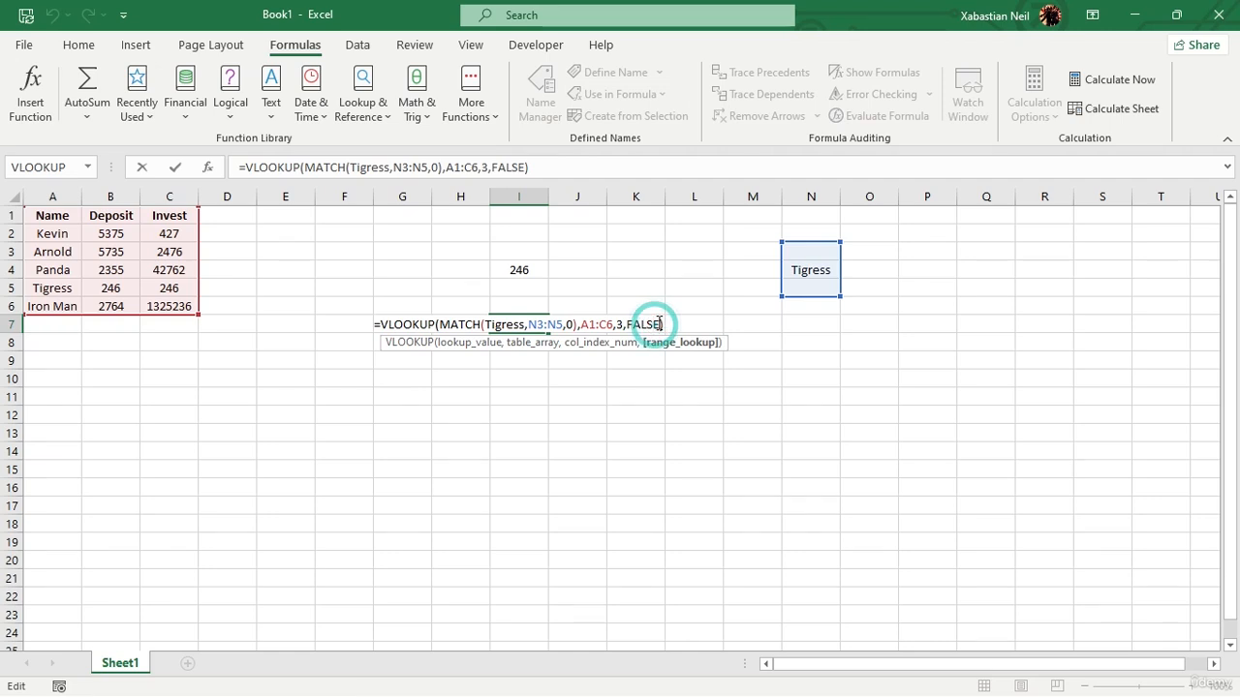
{"action": "left_click", "coordinate": [657, 323]}
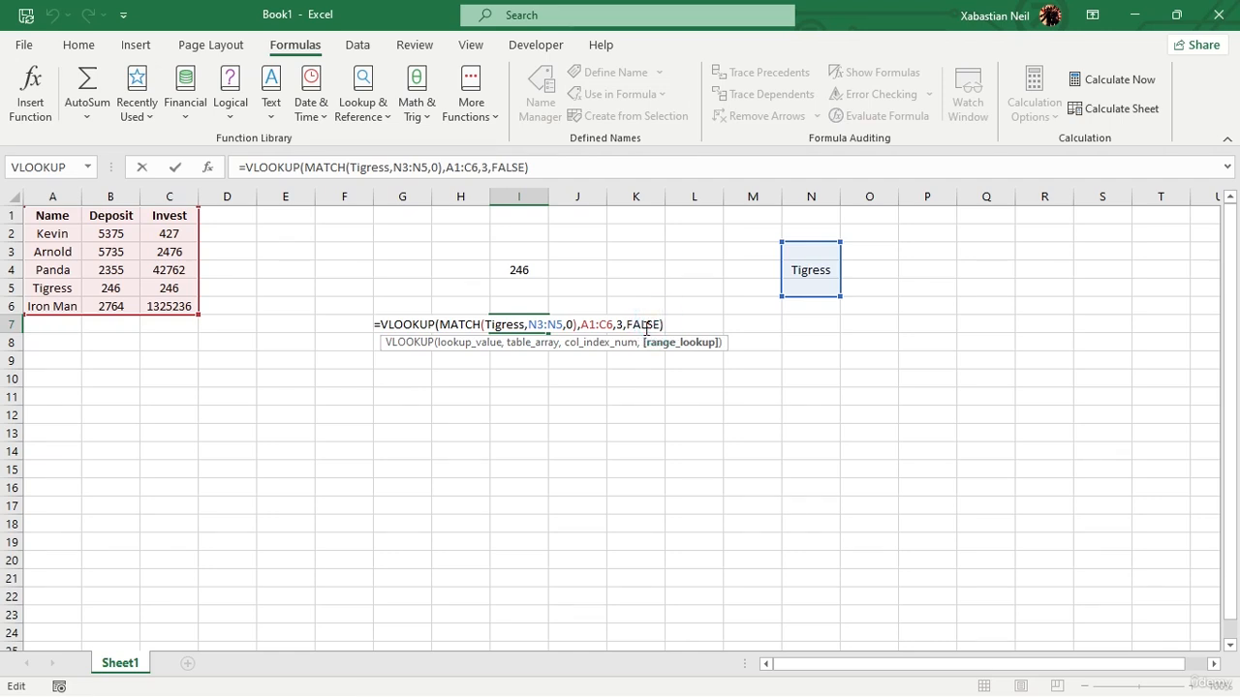
{"action": "key", "text": "Return"}
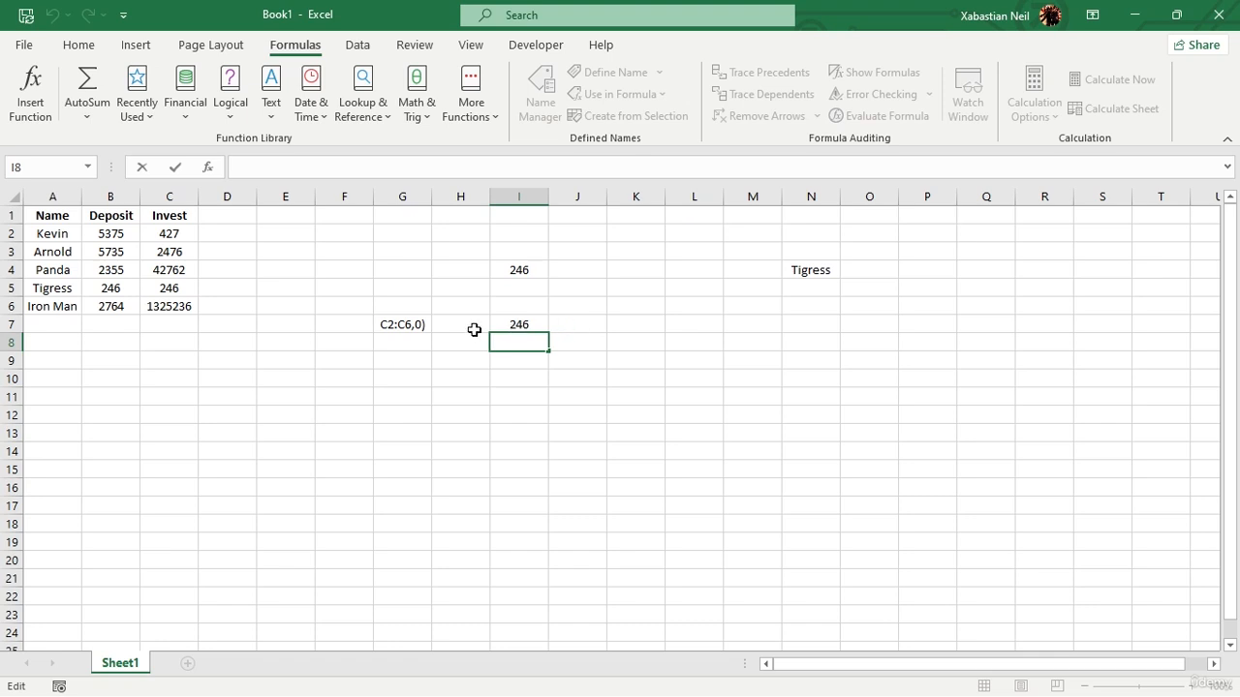
Select cell J10 and look through the Recently Used and Math & Trig functions in the function library
{"action": "left_click", "coordinate": [591, 377]}
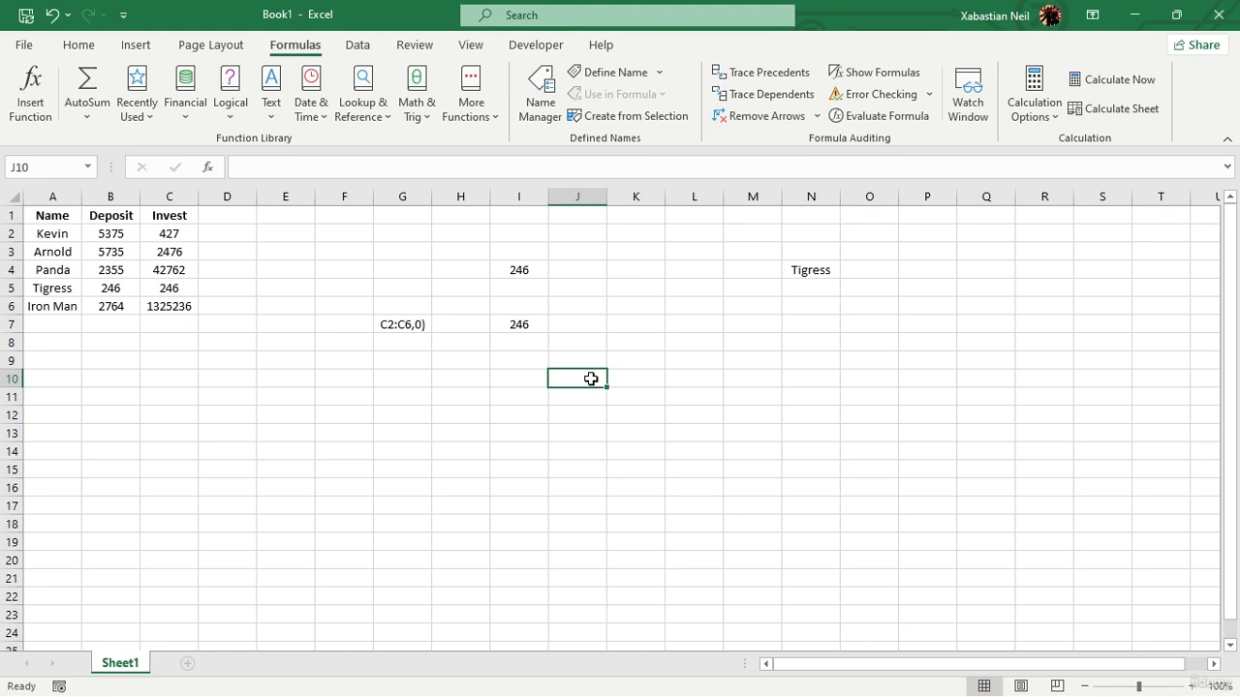
{"action": "left_click", "coordinate": [79, 47]}
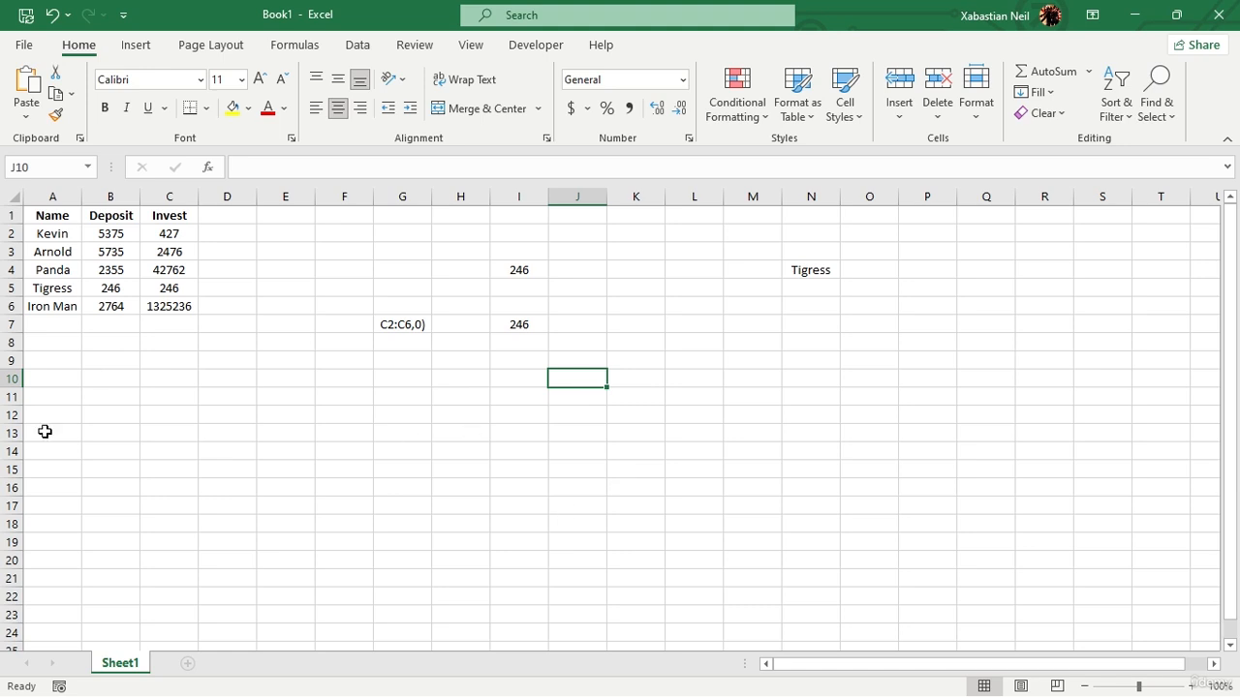
{"action": "scroll", "coordinate": [138, 537], "scroll_direction": "down", "scroll_amount": 8}
{"action": "scroll", "coordinate": [155, 539], "scroll_direction": "up", "scroll_amount": 8}
{"action": "left_click", "coordinate": [296, 45]}
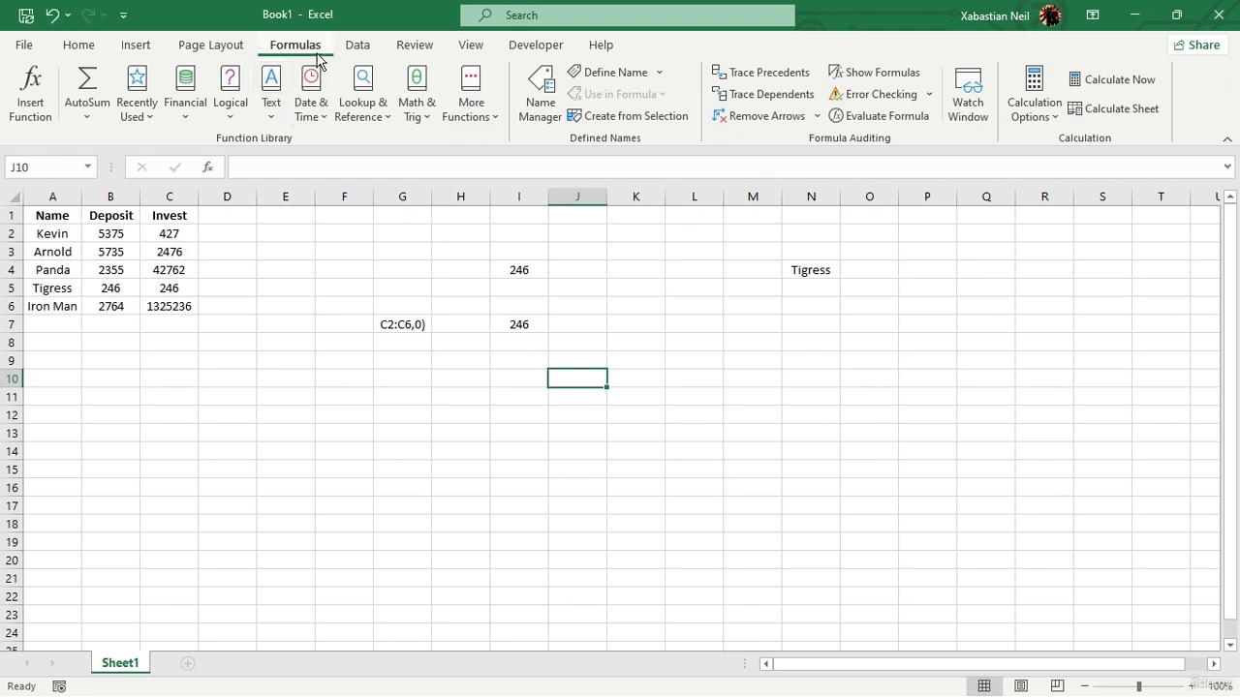
{"action": "left_click", "coordinate": [78, 44]}
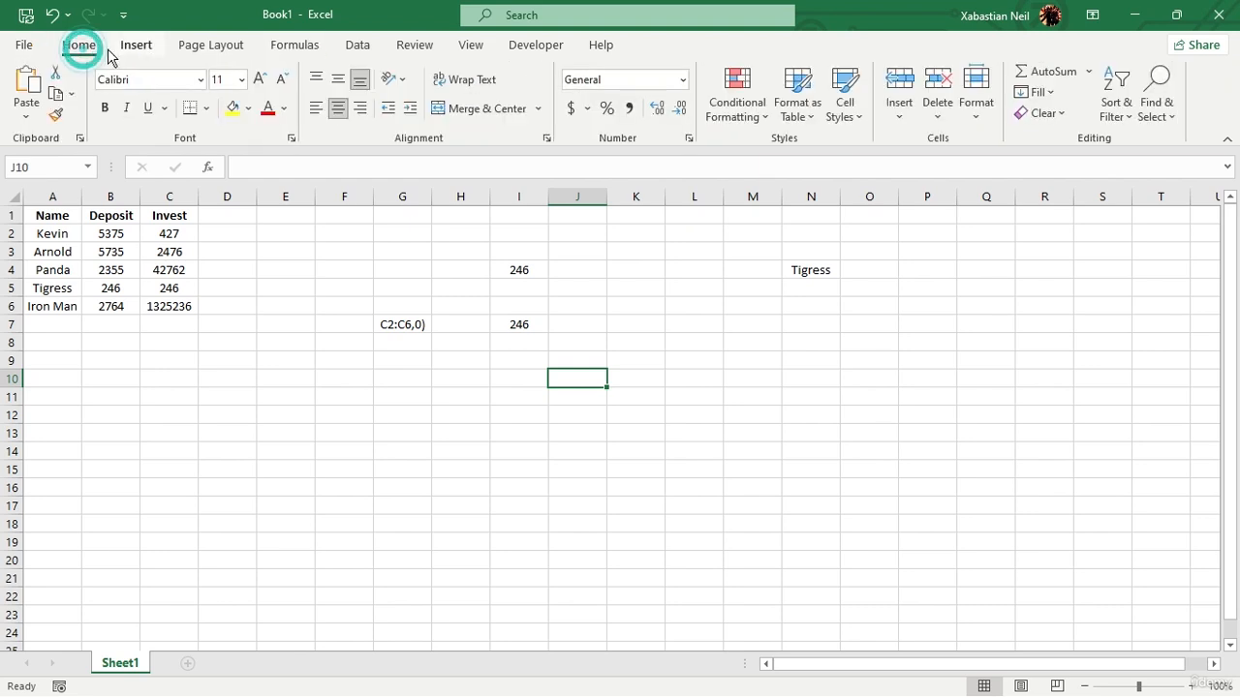
{"action": "left_click", "coordinate": [287, 50]}
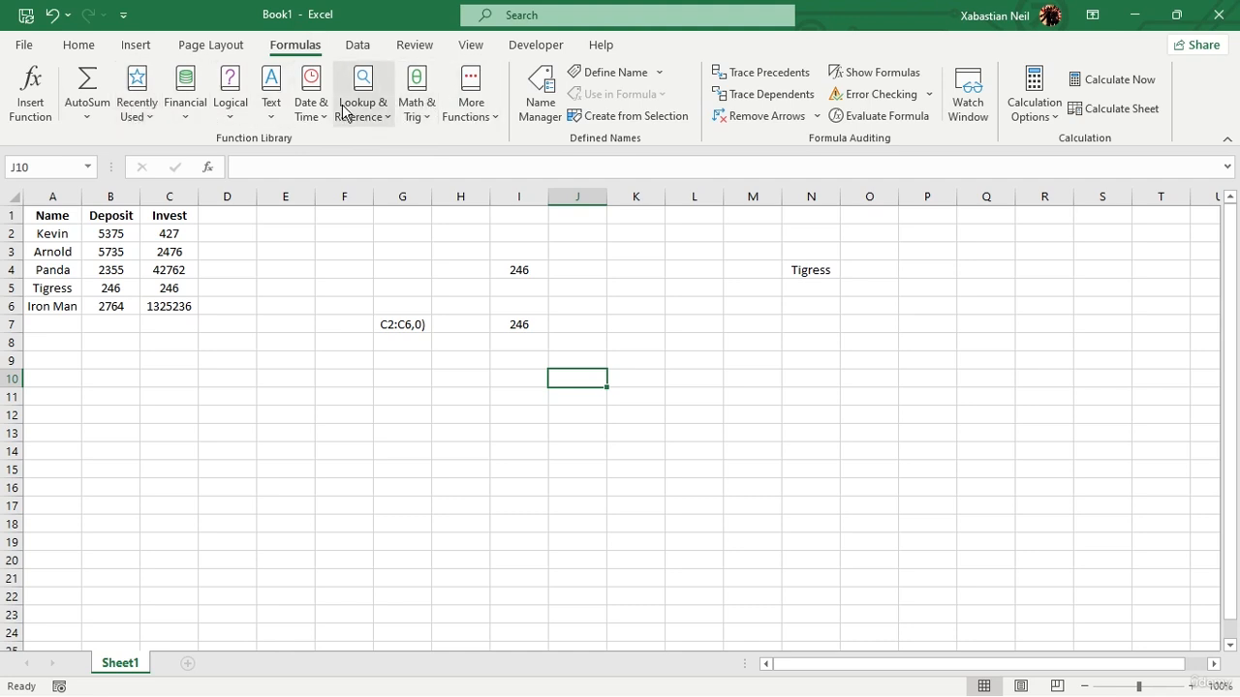
{"action": "left_click", "coordinate": [126, 107]}
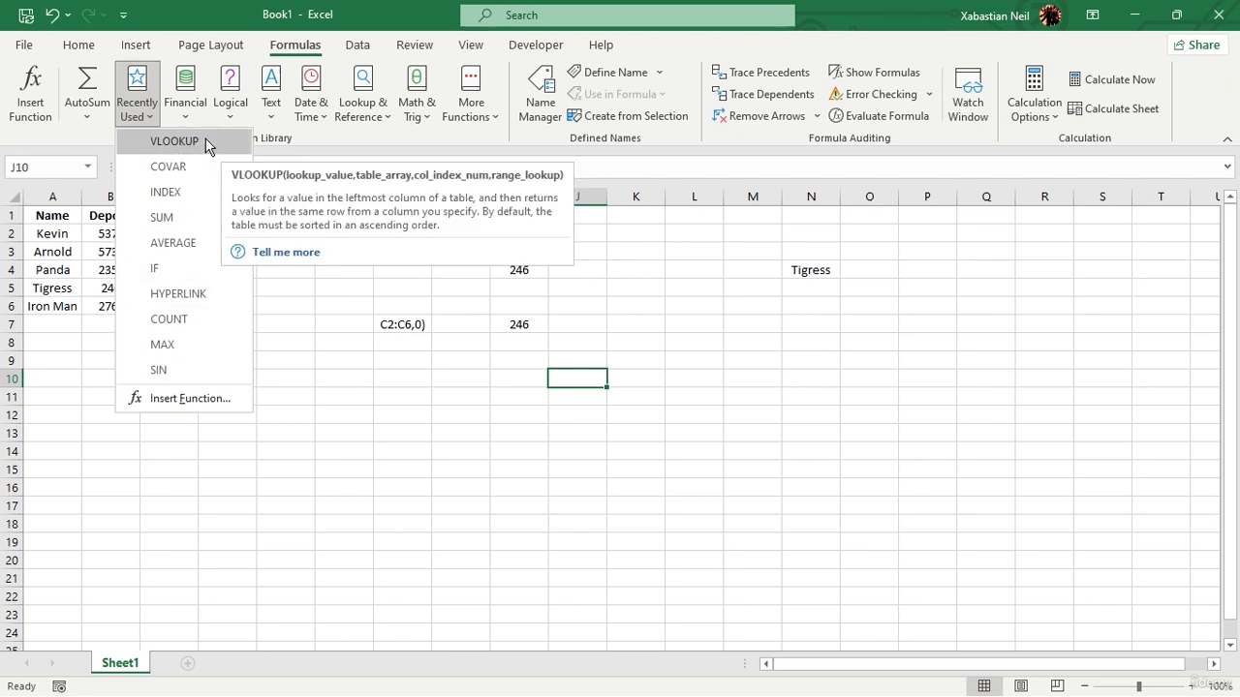
{"action": "left_click", "coordinate": [90, 136]}
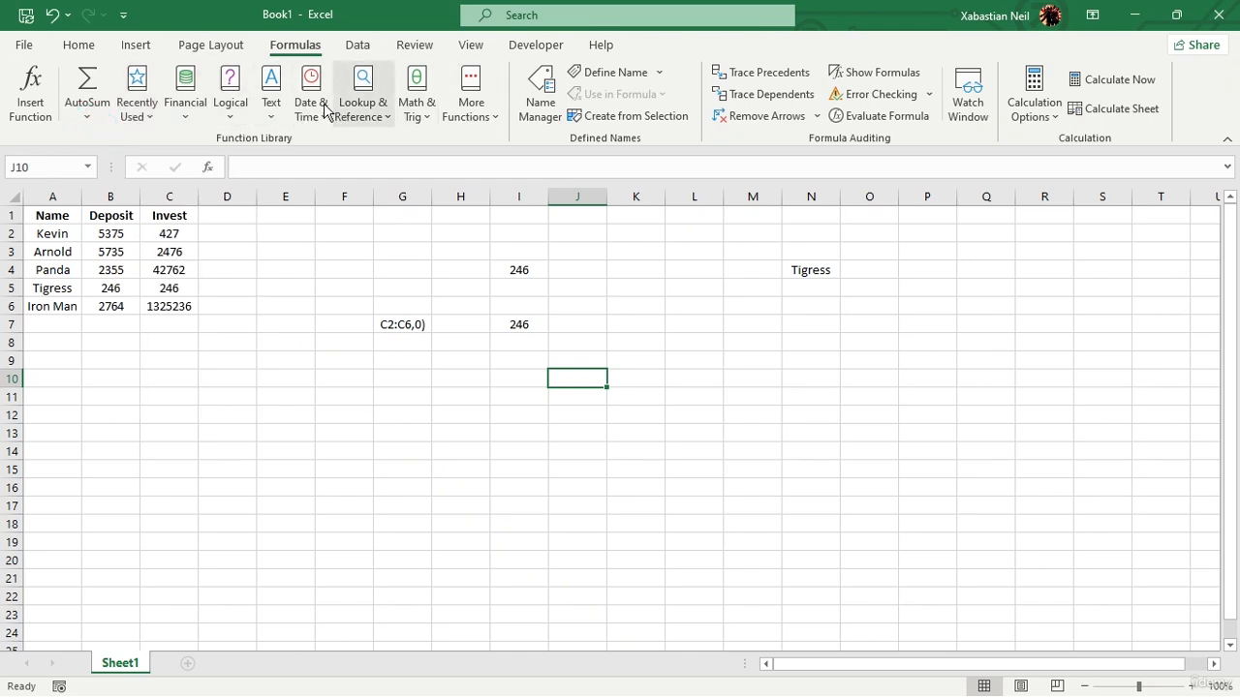
{"action": "left_click", "coordinate": [415, 104]}
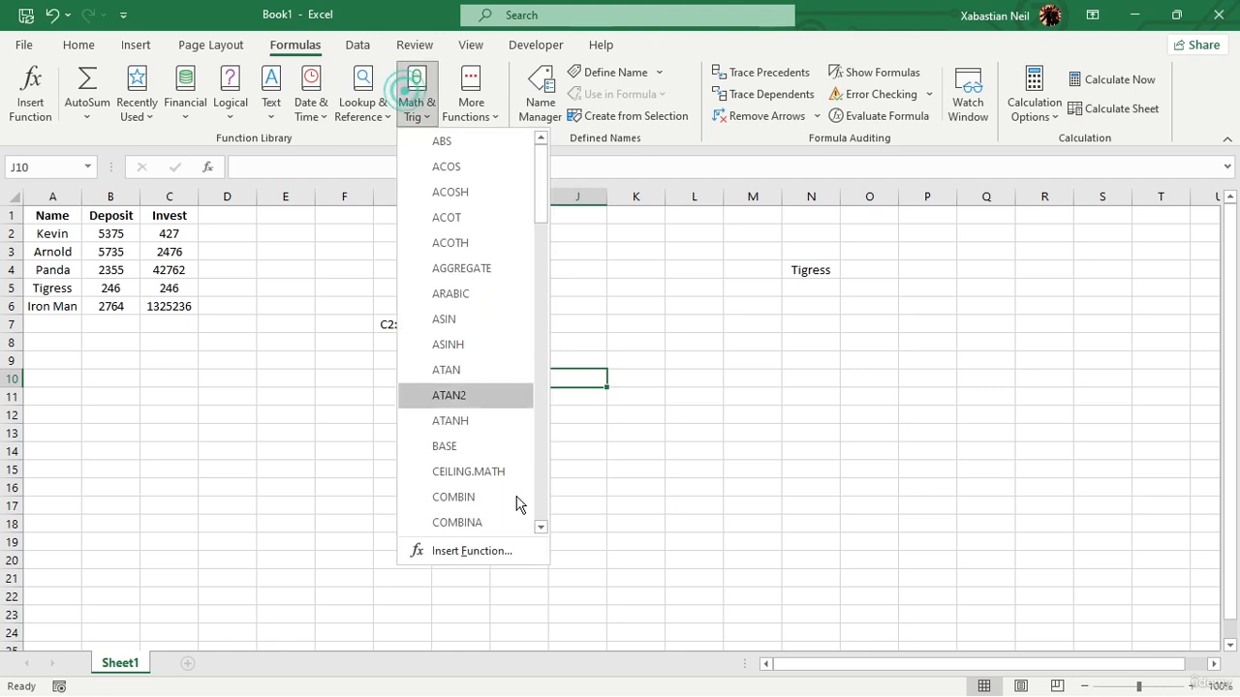
{"action": "left_click", "coordinate": [367, 150]}
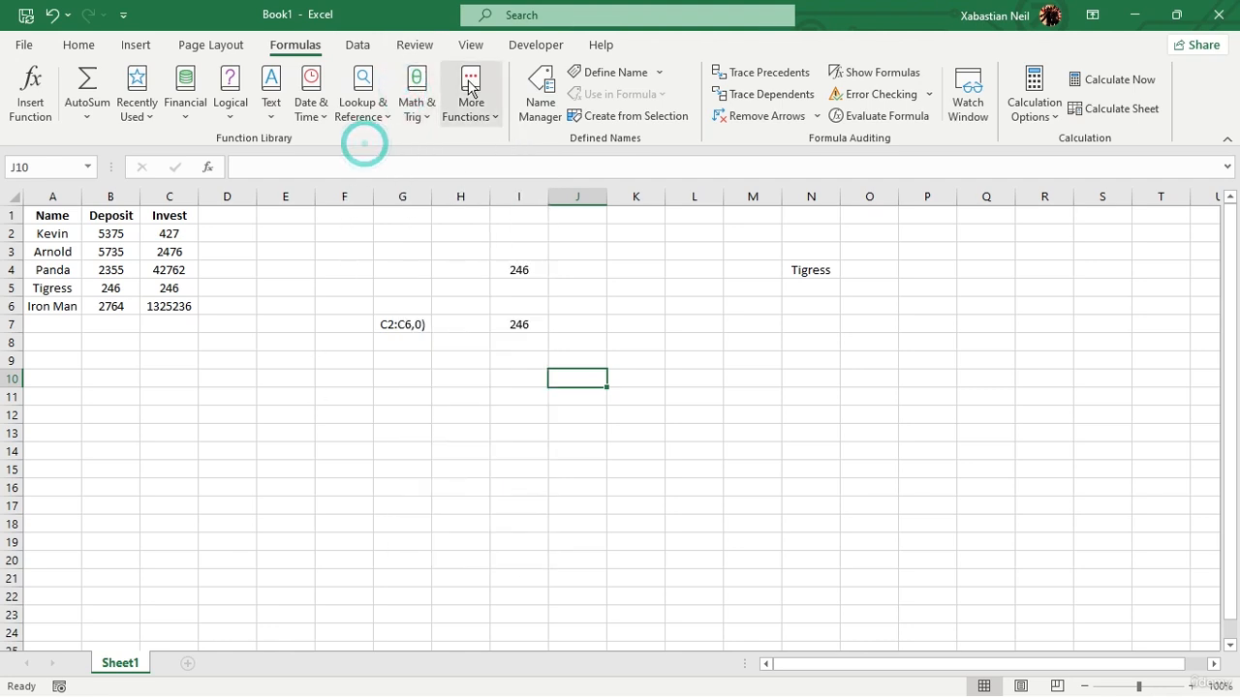
View the arguments of the Engineering function BITAND for cell J10 and cancel the function
{"action": "left_click", "coordinate": [479, 112]}
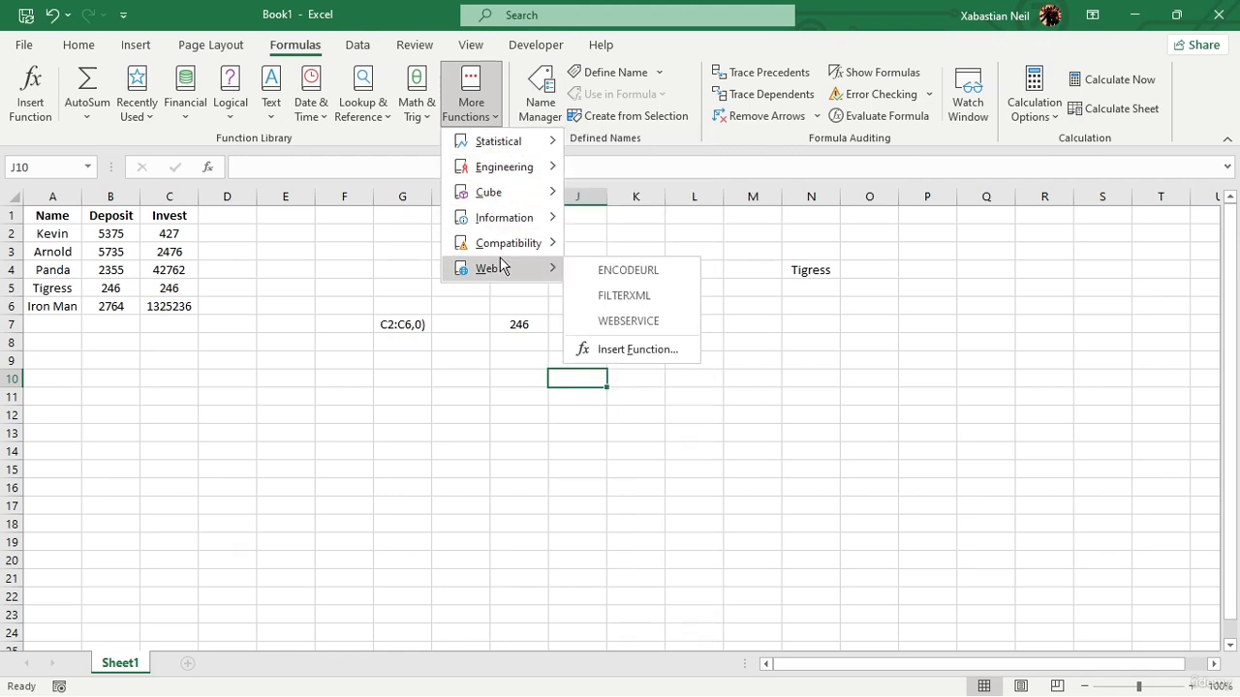
{"action": "mouse_move", "coordinate": [523, 169]}
{"action": "left_click", "coordinate": [664, 356]}
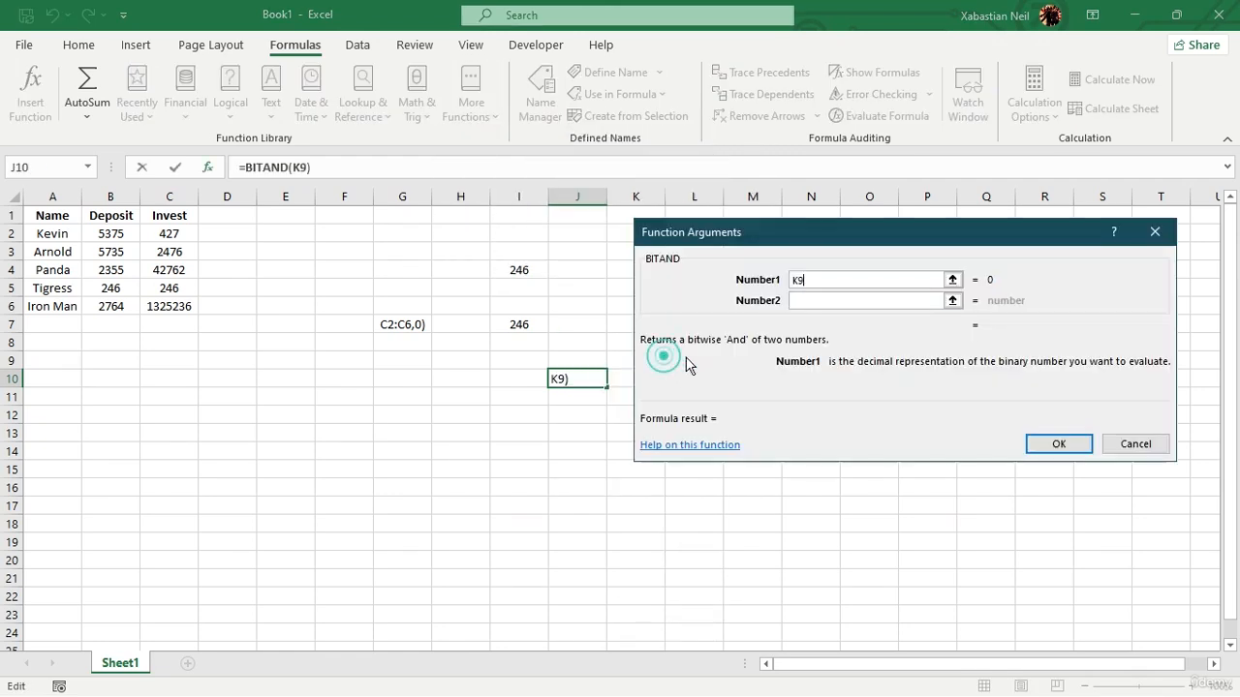
{"action": "left_click_drag", "start_coordinate": [838, 238], "coordinate": [433, 245]}
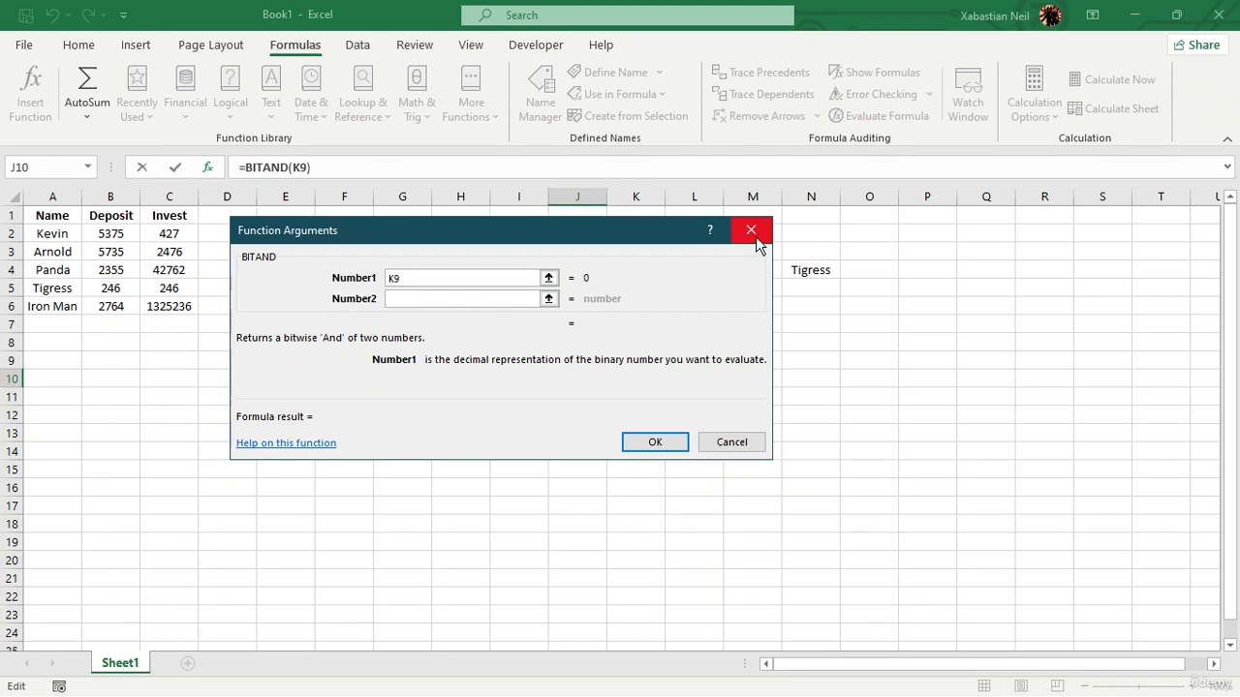
{"action": "left_click", "coordinate": [755, 236]}
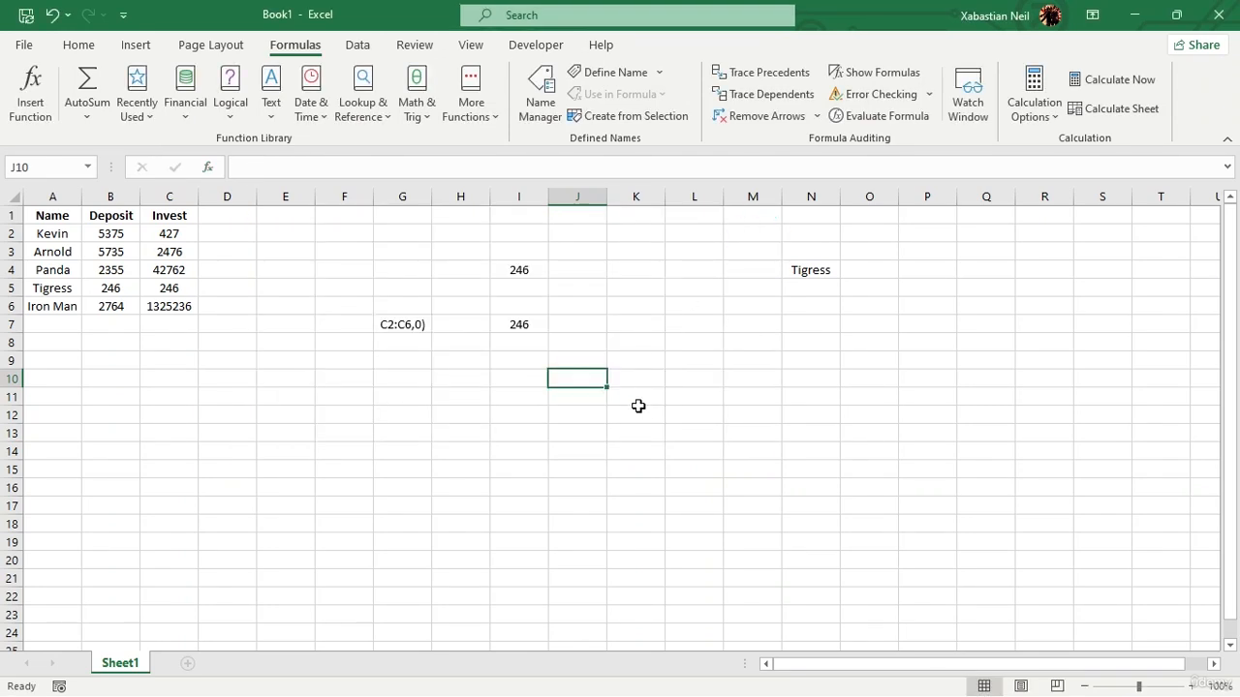
Enter the text vlook in cell J10 and return to that cell
{"action": "type", "text": "vlook"}
{"action": "key", "text": "Tab"}
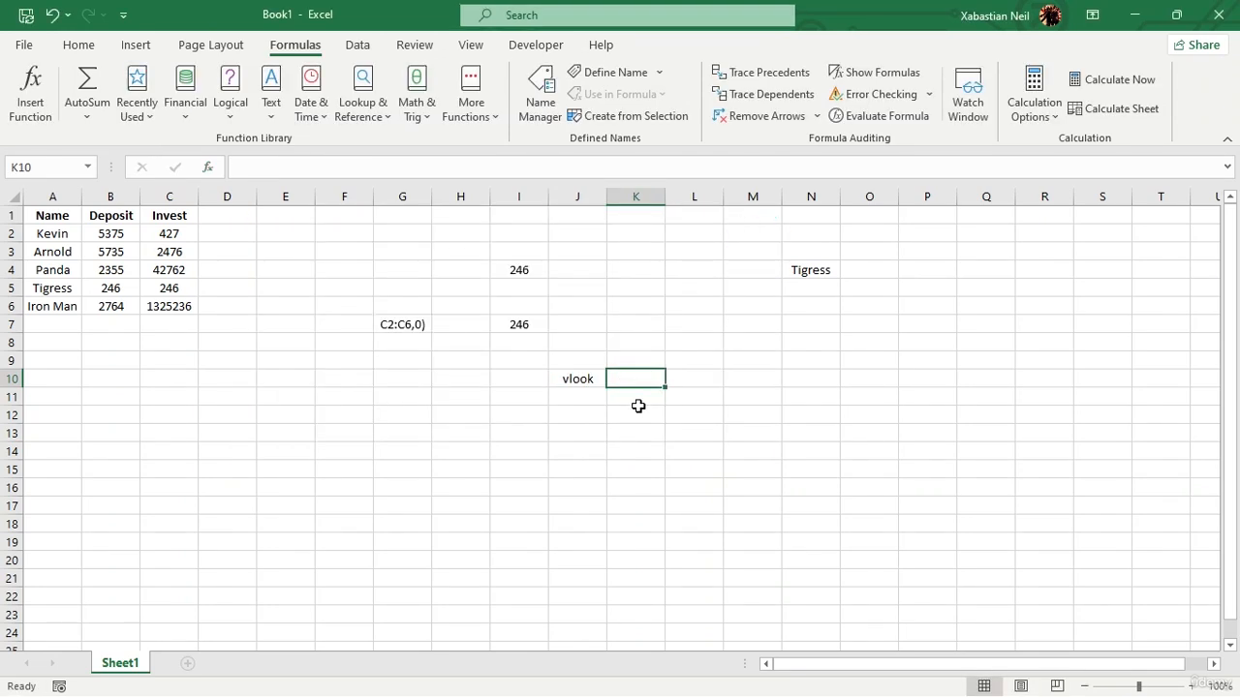
{"action": "key", "text": "BackSpace"}
{"action": "key", "text": "Left"}
{"action": "key", "text": "BackSpace"}
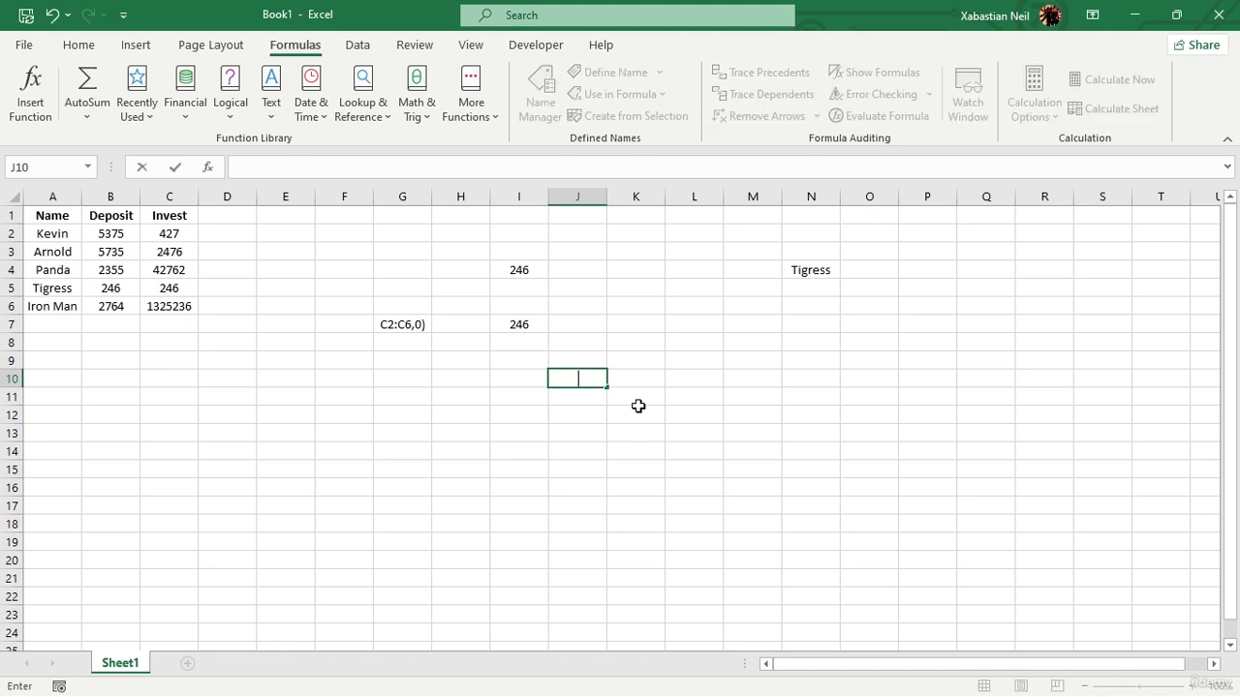
{"action": "type", "text": "=vl"}
{"action": "key", "text": "Tab"}
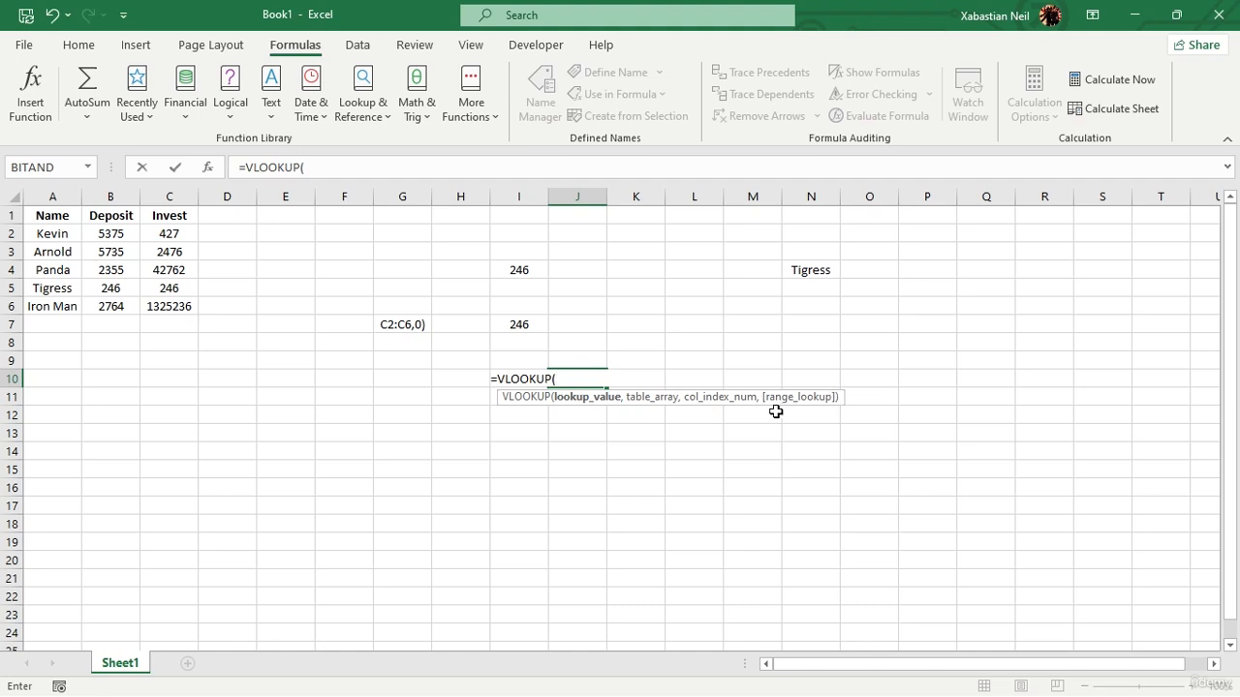
{"action": "left_click_drag", "start_coordinate": [582, 376], "coordinate": [293, 390]}
{"action": "key", "text": "BackSpace"}
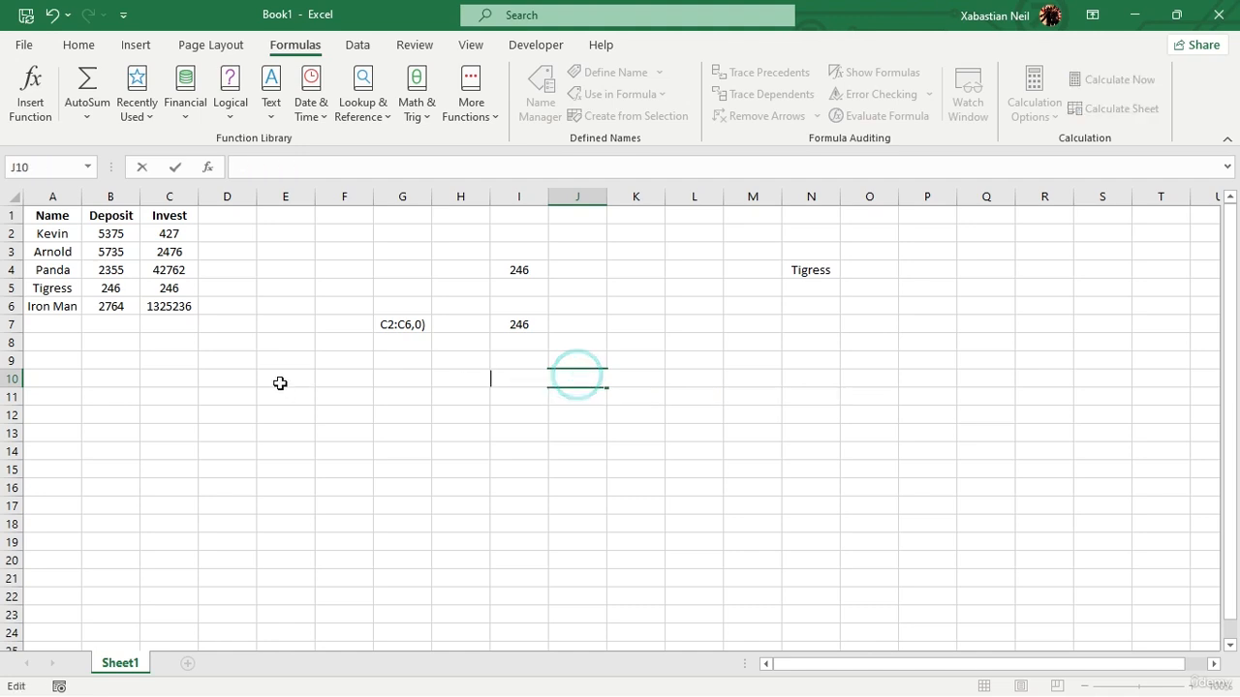
Start a VLOOKUP in J10 from the Lookup & Reference functions and move its arguments dialog clear of the worksheet data
{"action": "left_click", "coordinate": [384, 120]}
{"action": "scroll", "coordinate": [416, 471], "scroll_direction": "down", "scroll_amount": 3}
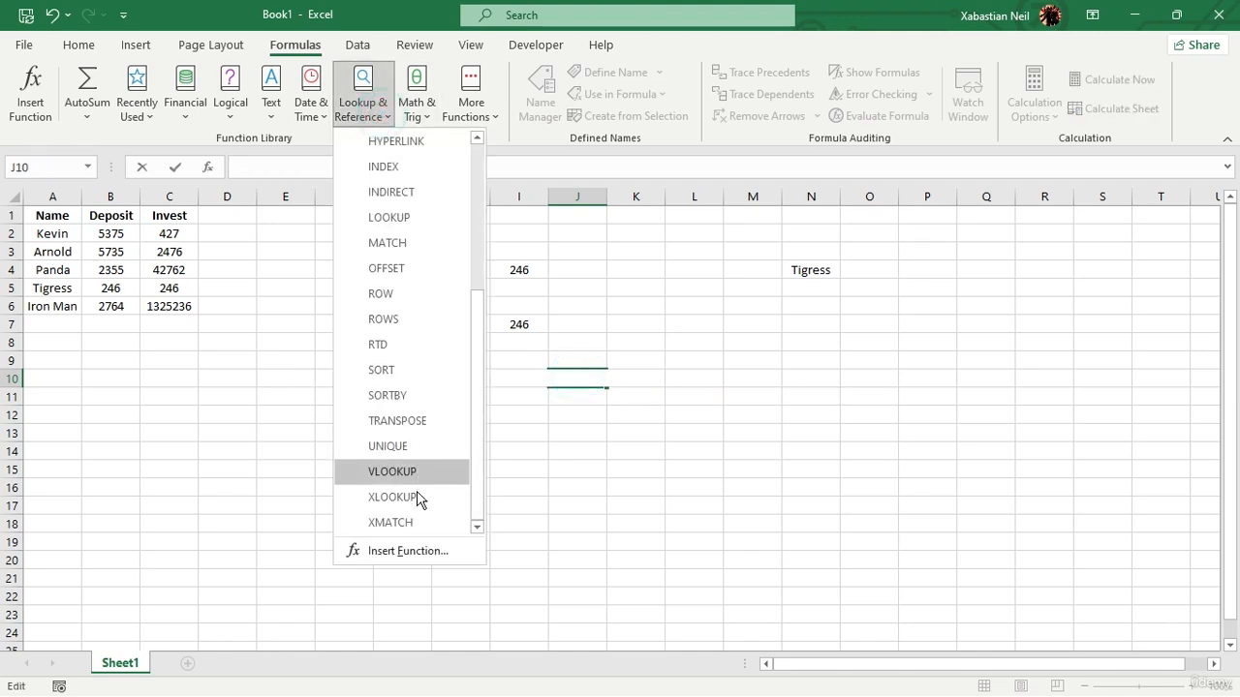
{"action": "left_click", "coordinate": [416, 471]}
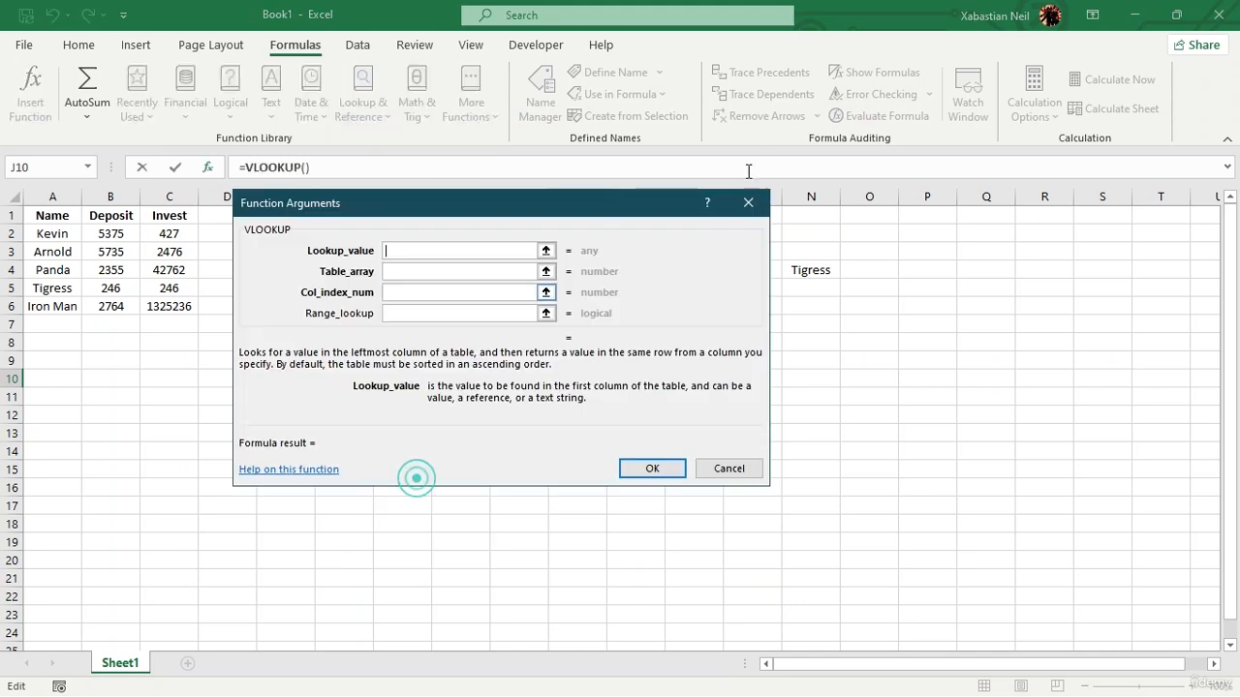
{"action": "left_click_drag", "start_coordinate": [465, 200], "coordinate": [635, 197]}
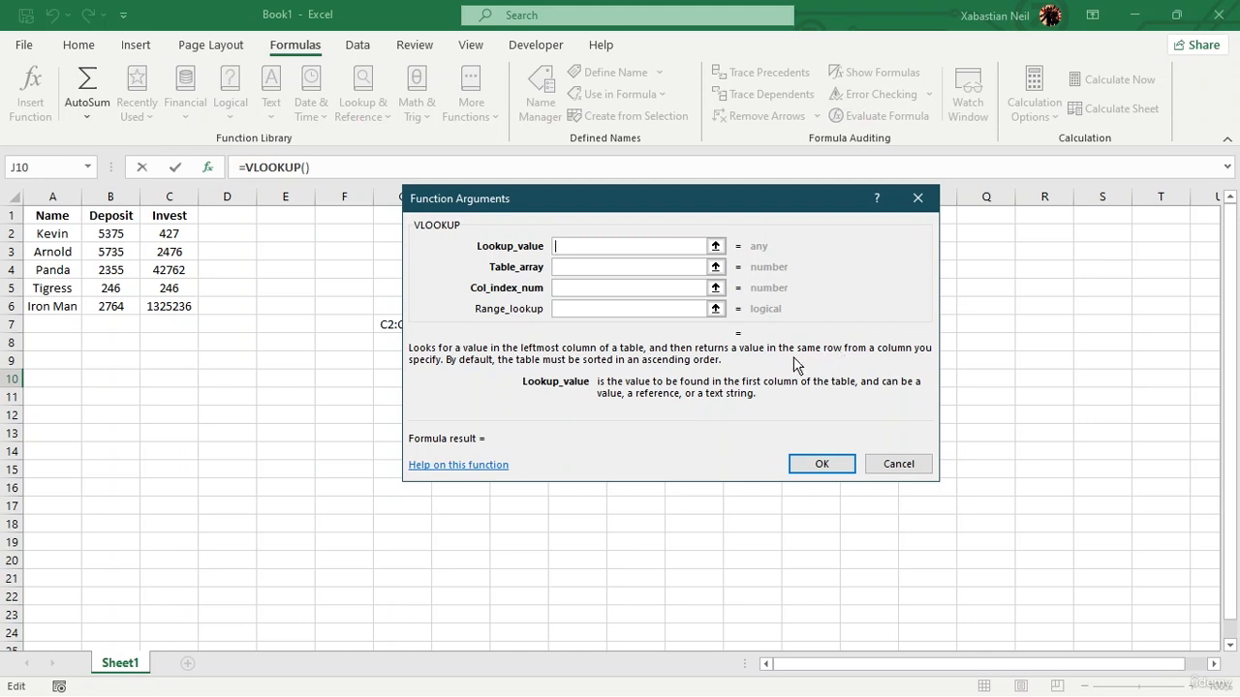
{"action": "left_click", "coordinate": [648, 183]}
{"action": "left_click_drag", "start_coordinate": [647, 199], "coordinate": [561, 370]}
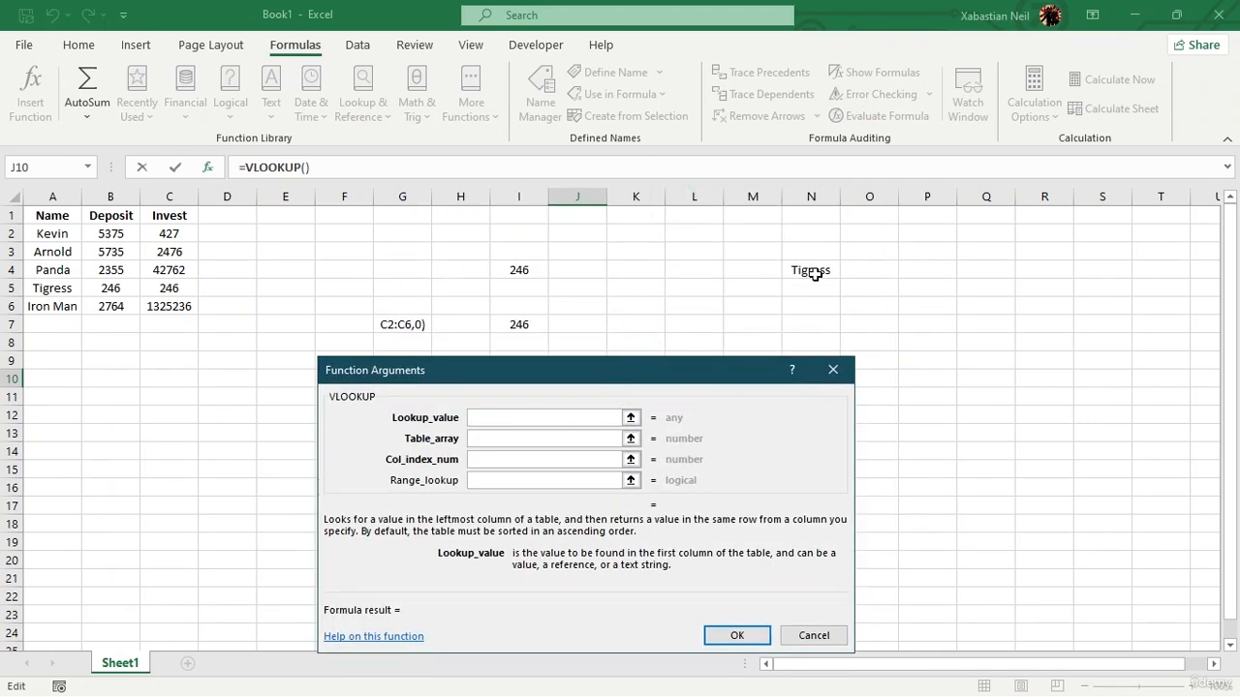
Set the VLOOKUP arguments to lookup value N4, table array A2:C7 and column index number 3
{"action": "left_click", "coordinate": [812, 274]}
{"action": "left_click", "coordinate": [520, 439]}
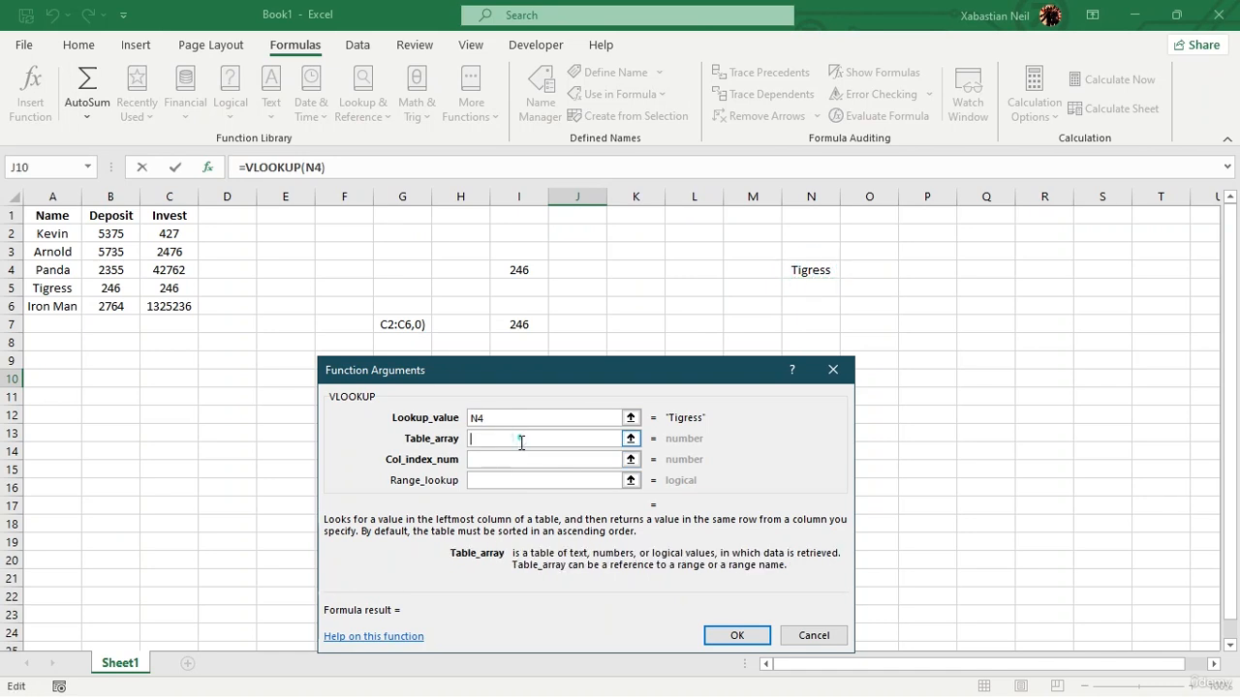
{"action": "left_click_drag", "start_coordinate": [39, 234], "coordinate": [190, 319]}
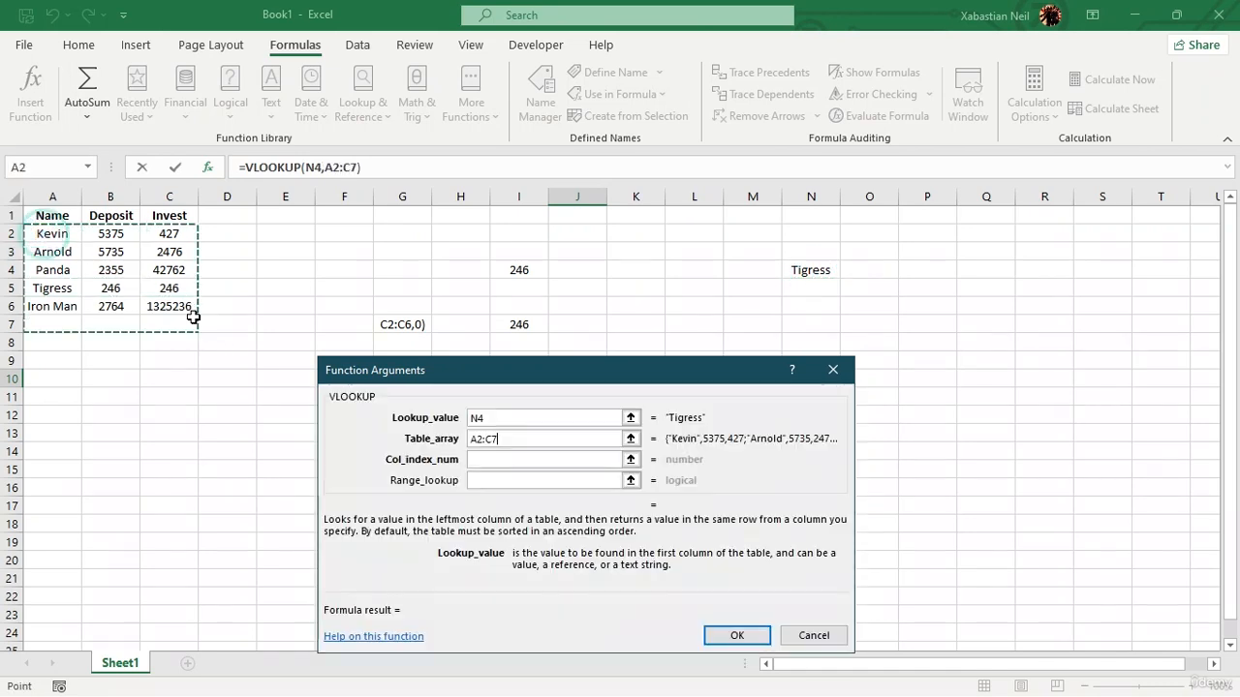
{"action": "left_click", "coordinate": [507, 461]}
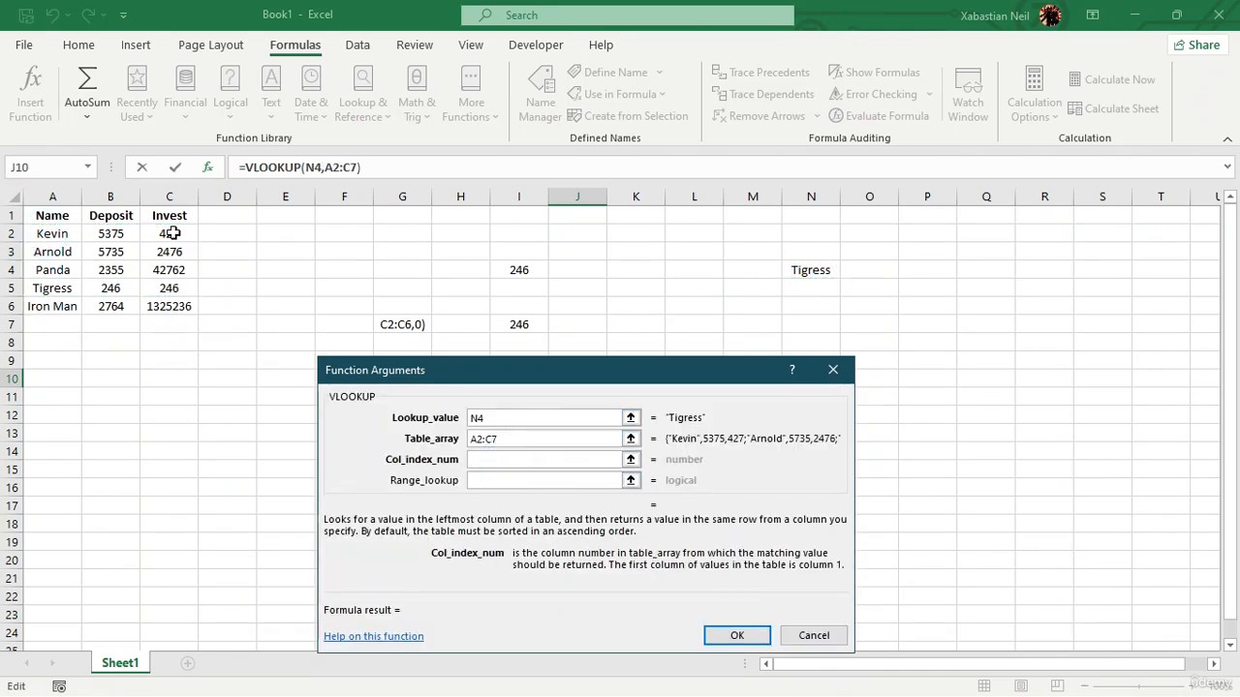
{"action": "type", "text": "3"}
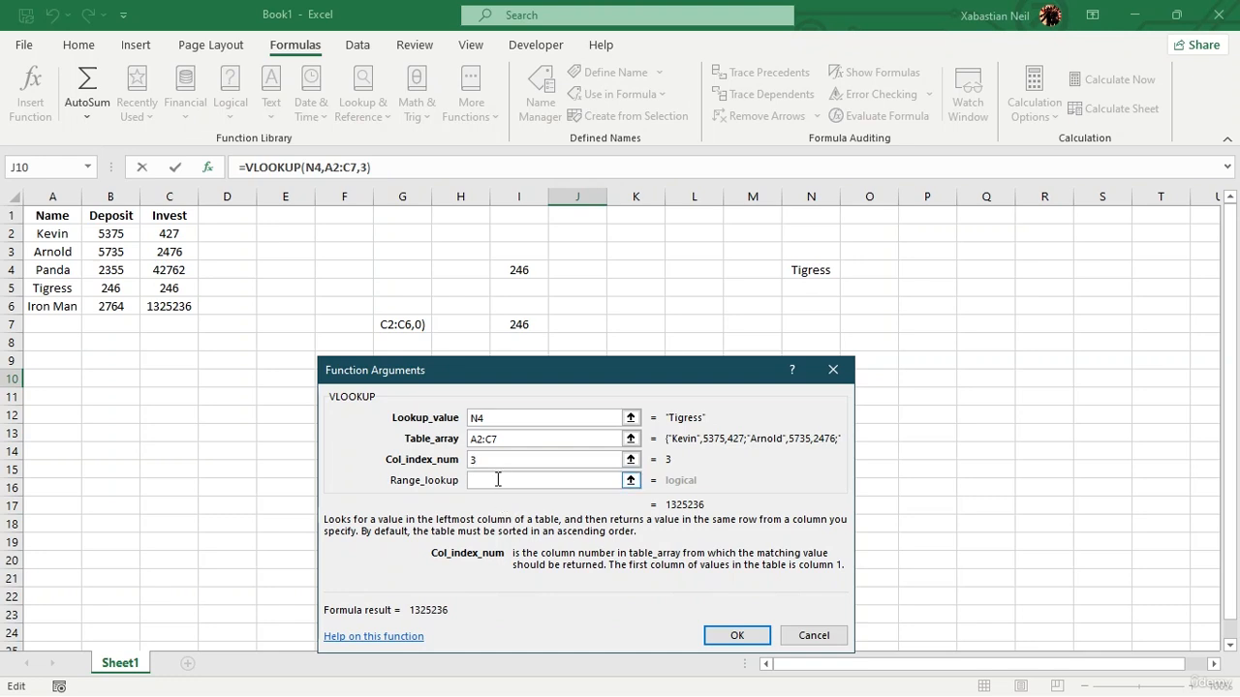
Try A2:C6 as the VLOOKUP range lookup argument, clear it and cancel the function
{"action": "left_click", "coordinate": [496, 479]}
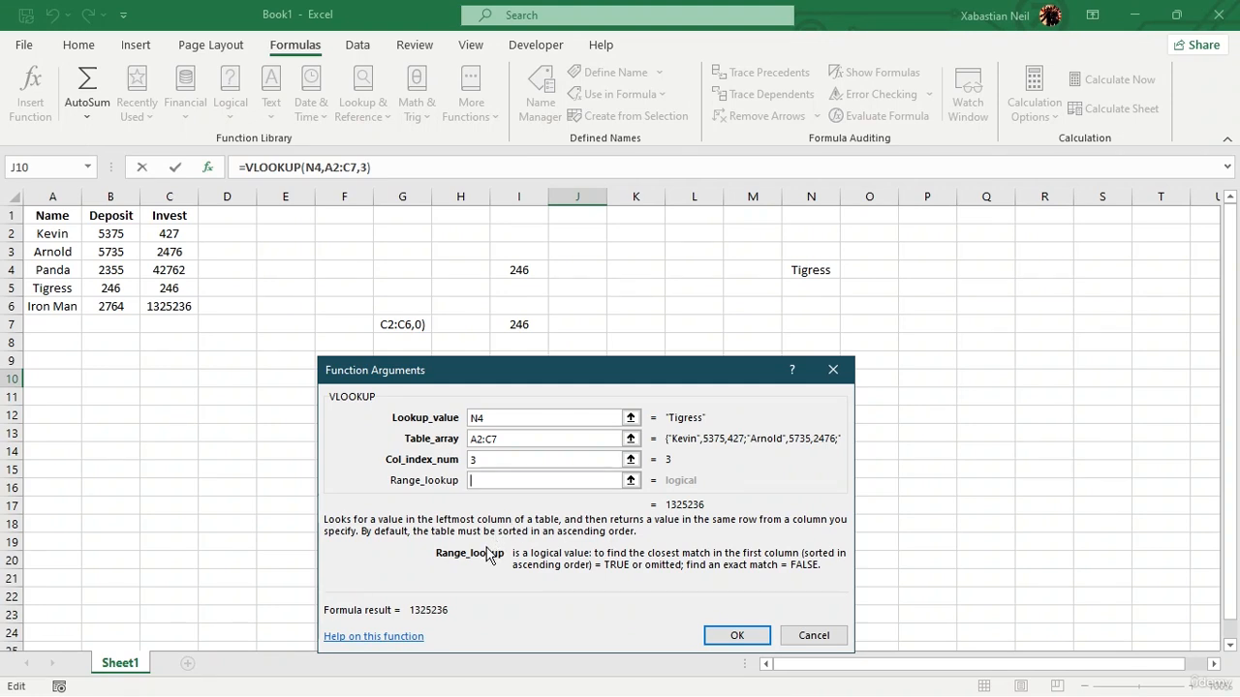
{"action": "left_click_drag", "start_coordinate": [47, 236], "coordinate": [184, 305]}
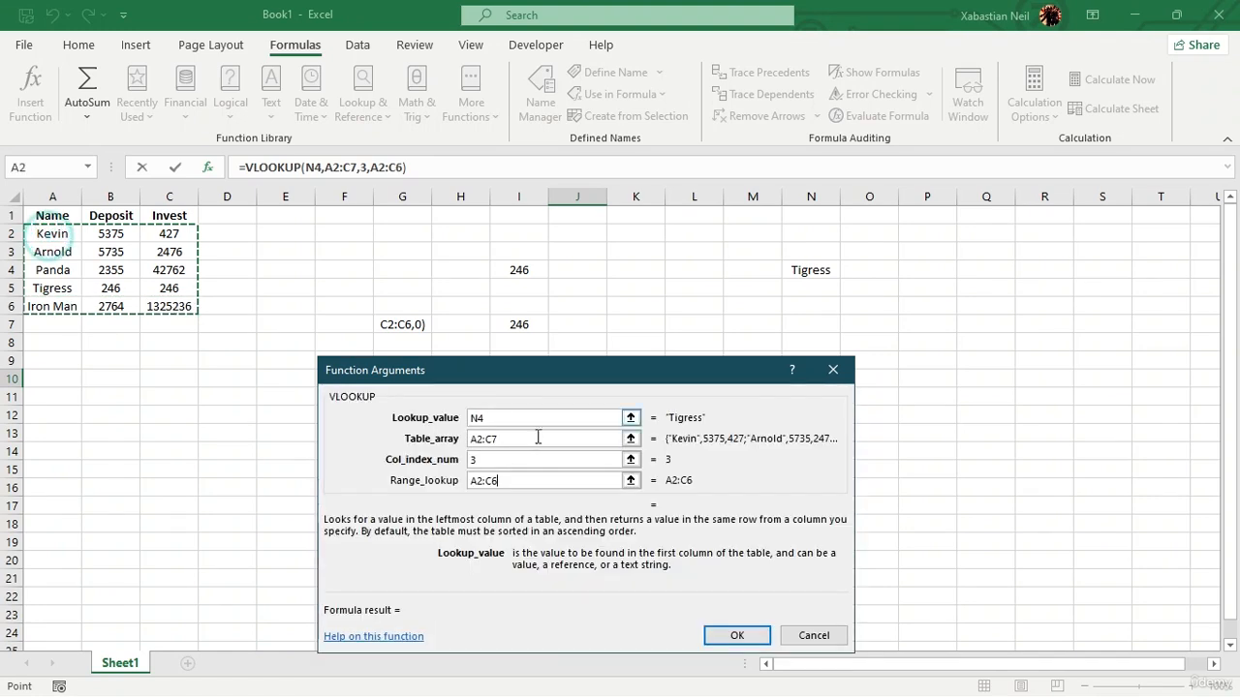
{"action": "double_click", "coordinate": [506, 478]}
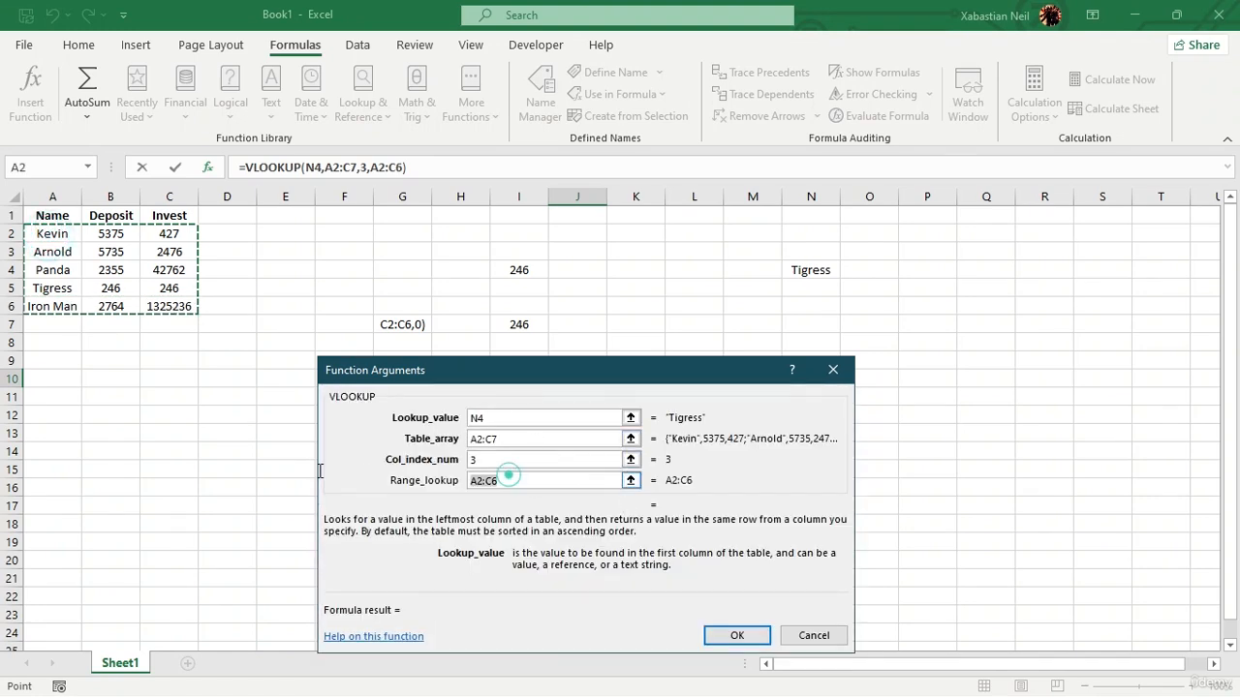
{"action": "key", "text": "BackSpace"}
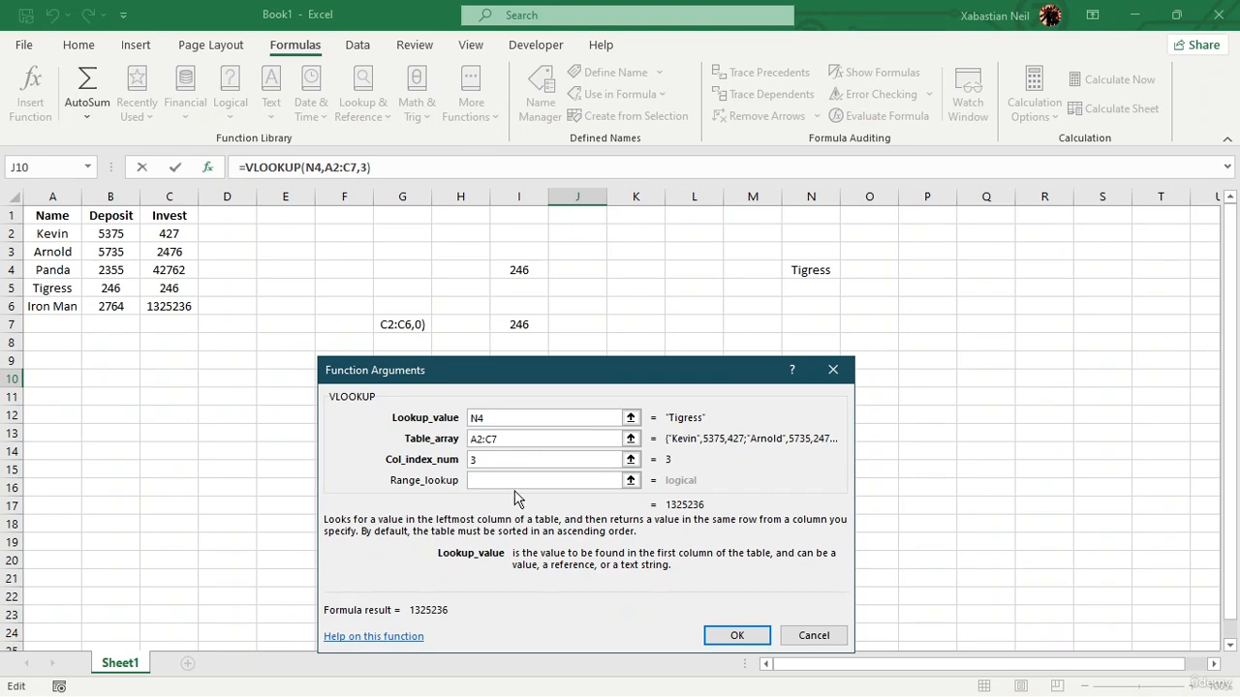
{"action": "left_click", "coordinate": [844, 367]}
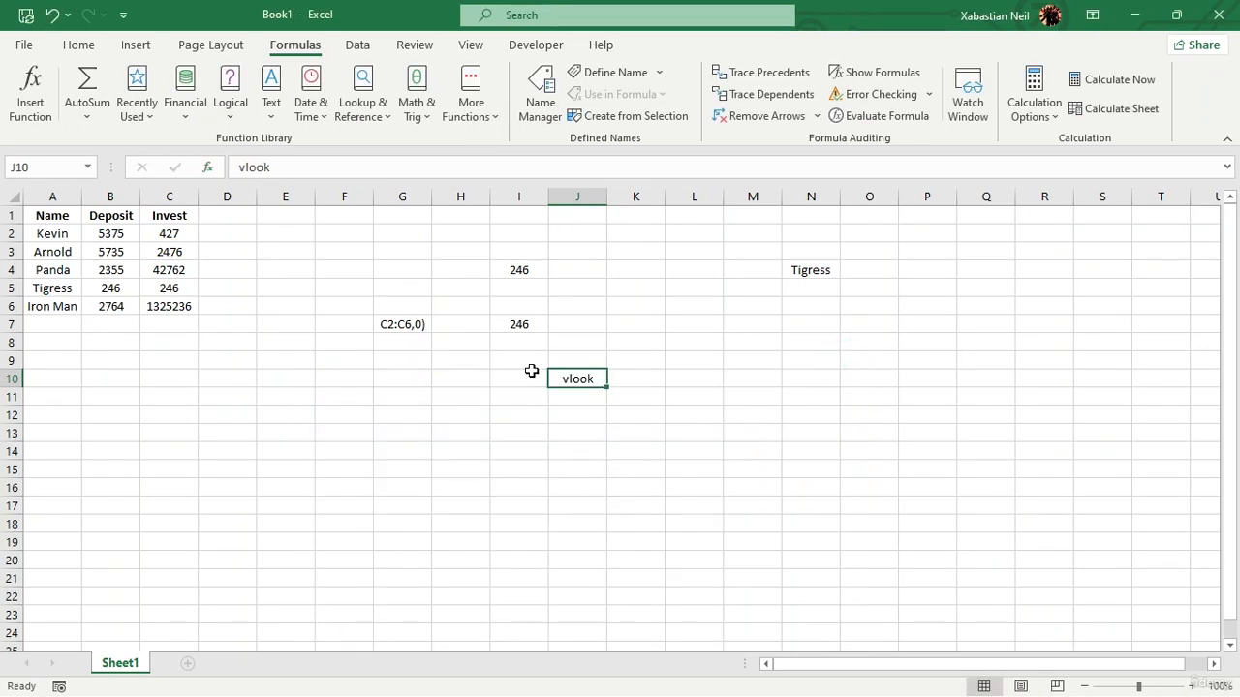